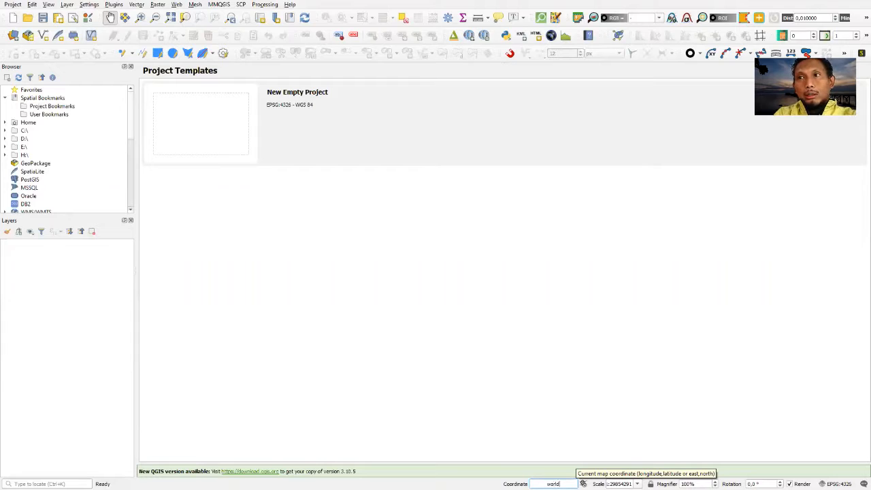
# Load the built-in World Map layer with the coordinate keyword "world" and zoom in on the southern tip of Sumatra
pyautogui.press('Return')
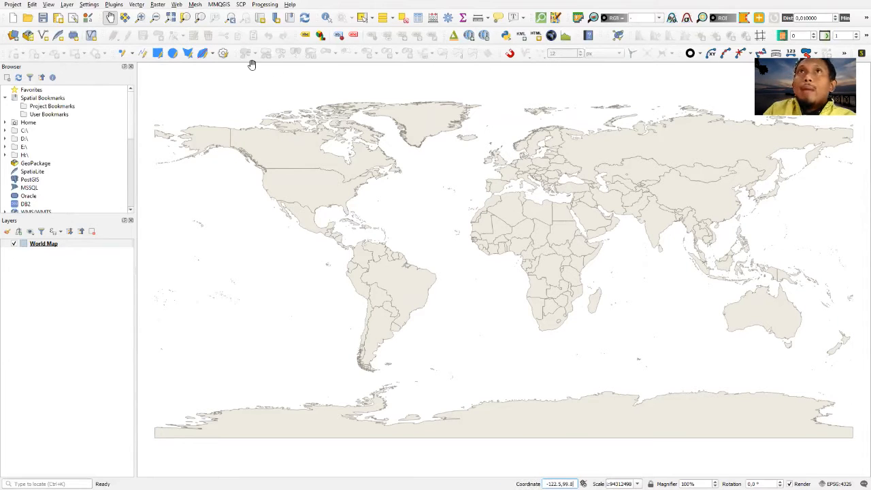
pyautogui.click(141, 17)
pyautogui.moveTo(700, 264); pyautogui.dragTo(720, 286)
pyautogui.moveTo(467, 262); pyautogui.dragTo(600, 350)
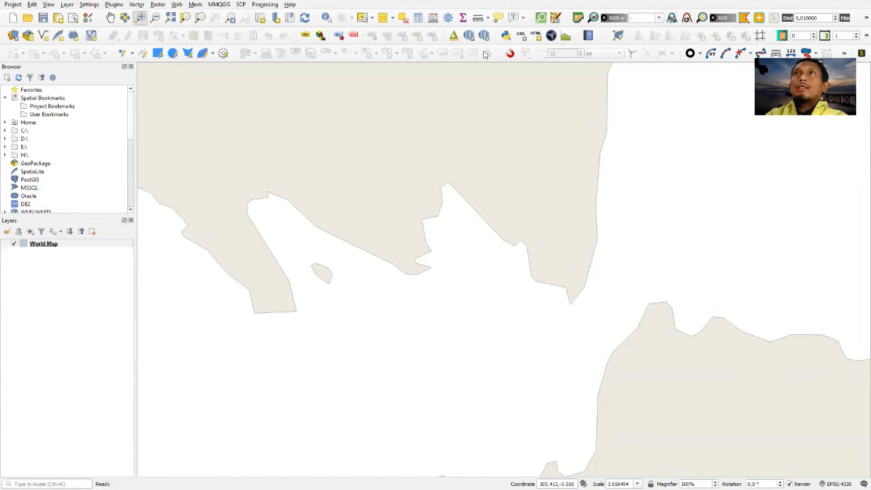
# Search the plugin manager for "quic" and view the details of the QuickMapServices plugin
pyautogui.click(114, 5)
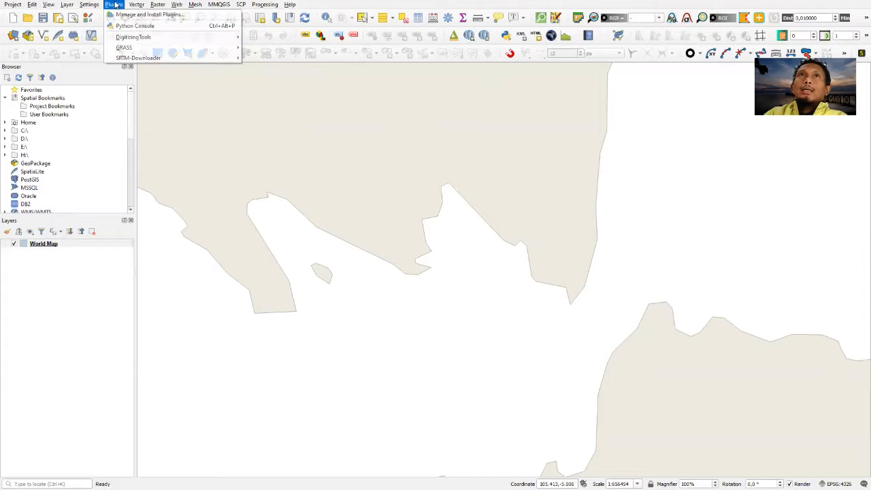
pyautogui.click(117, 15)
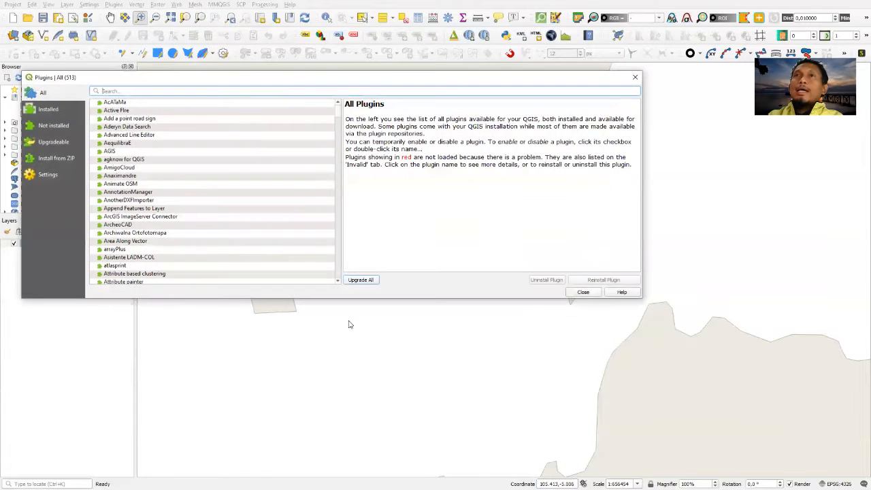
pyautogui.click(192, 89)
pyautogui.write('quic')
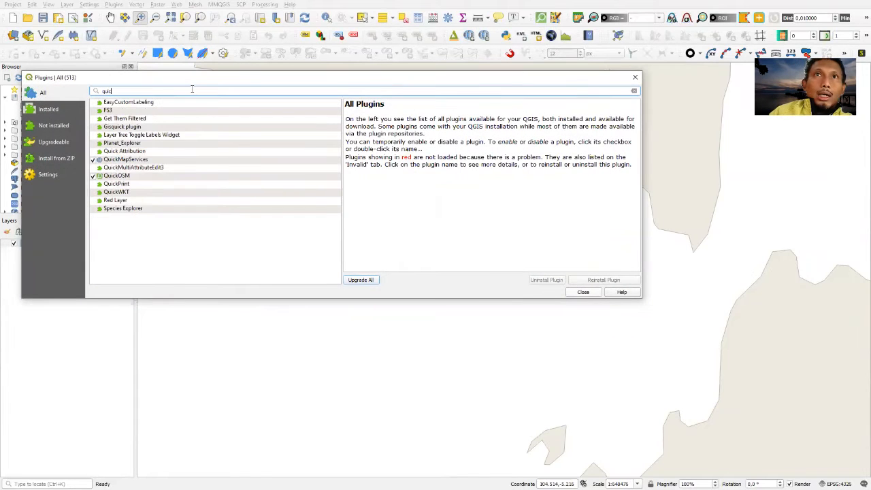
pyautogui.click(135, 160)
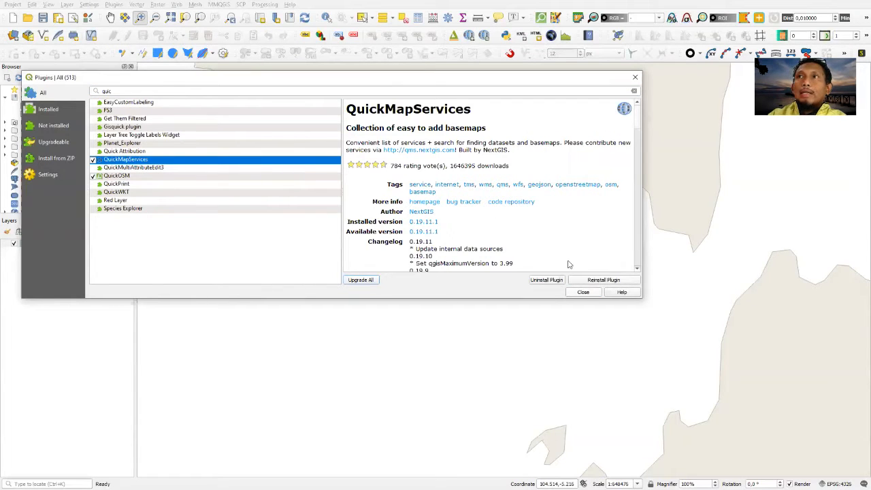
pyautogui.click(583, 293)
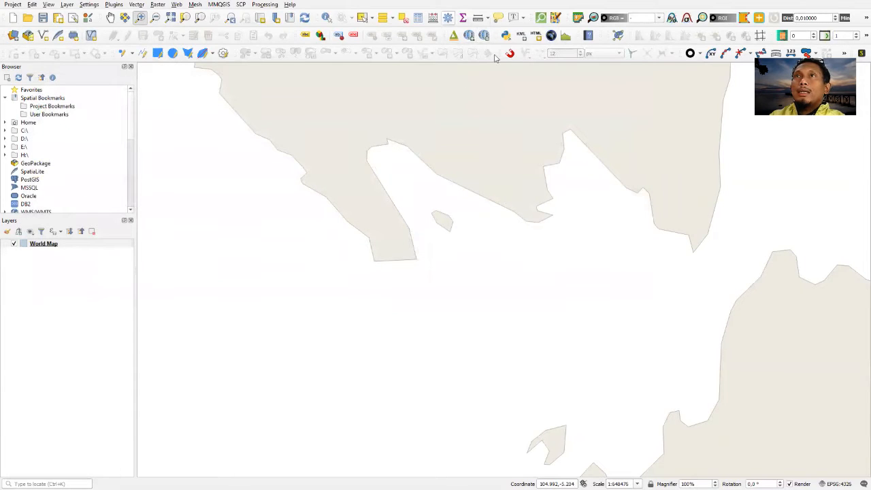
# Add the Bing Satellite basemap to the project through QuickMapServices
pyautogui.click(469, 36)
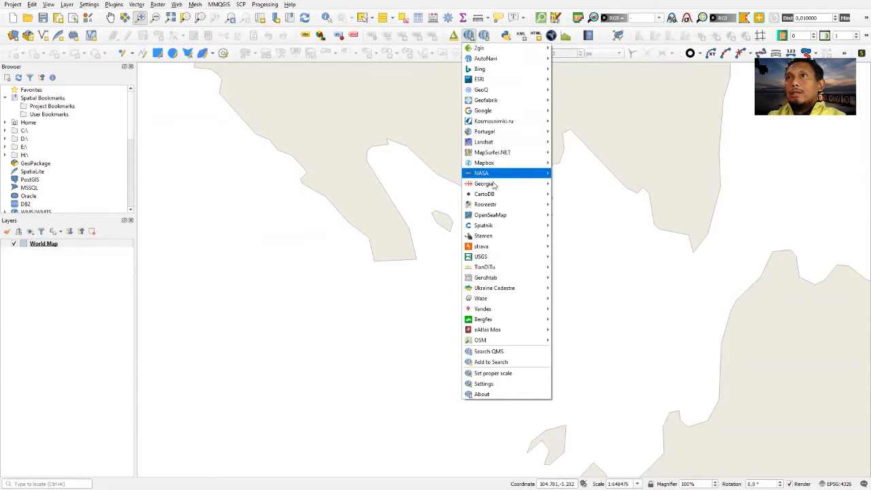
pyautogui.moveTo(486, 187)
pyautogui.moveTo(493, 226)
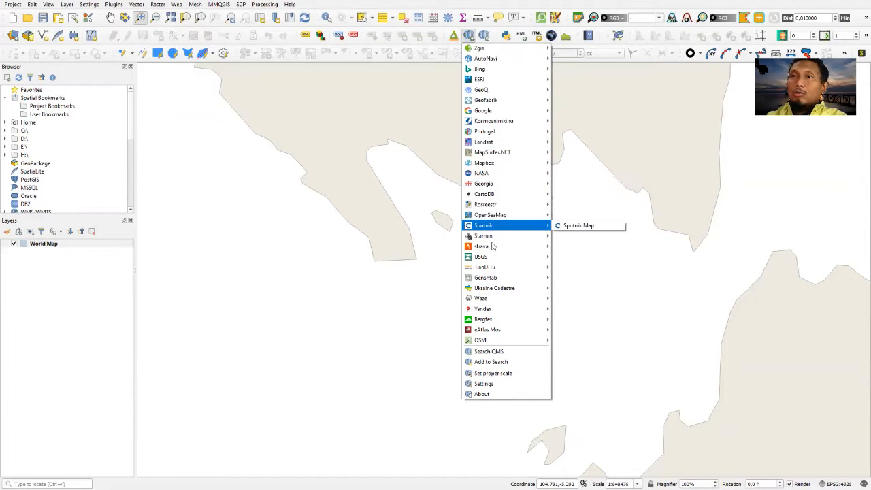
pyautogui.moveTo(507, 318)
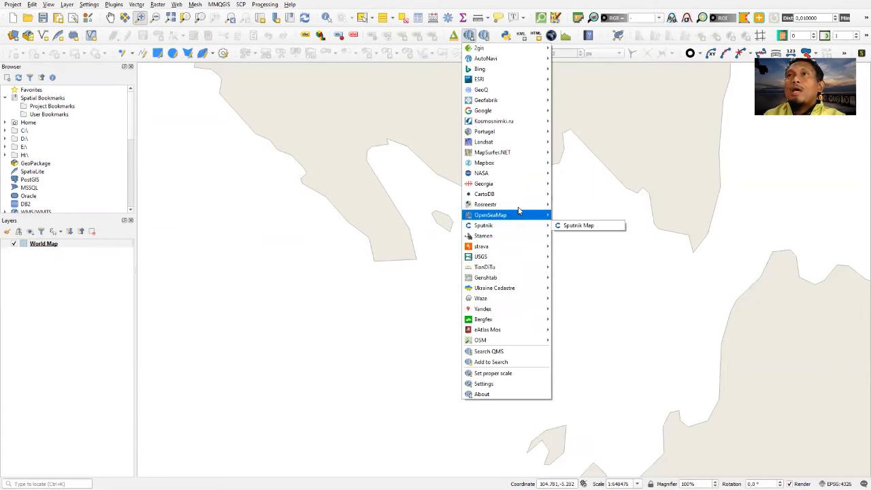
pyautogui.moveTo(531, 54)
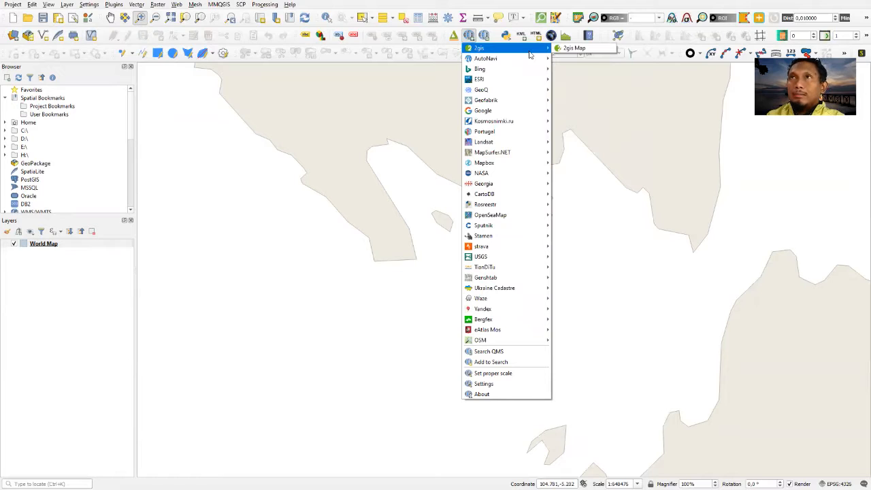
pyautogui.moveTo(503, 80)
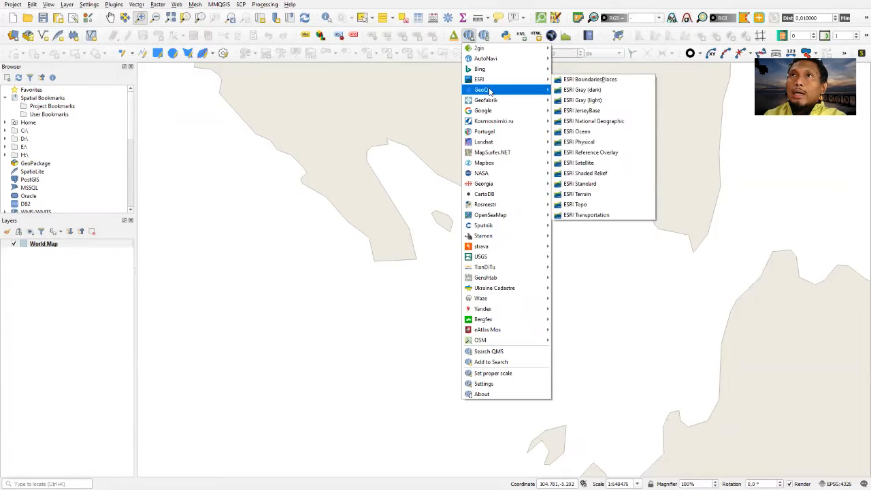
pyautogui.moveTo(510, 112)
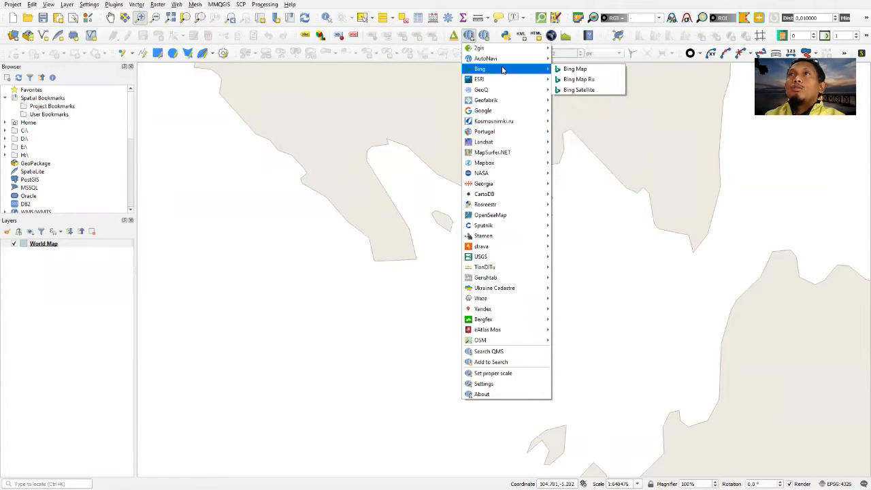
pyautogui.click(575, 89)
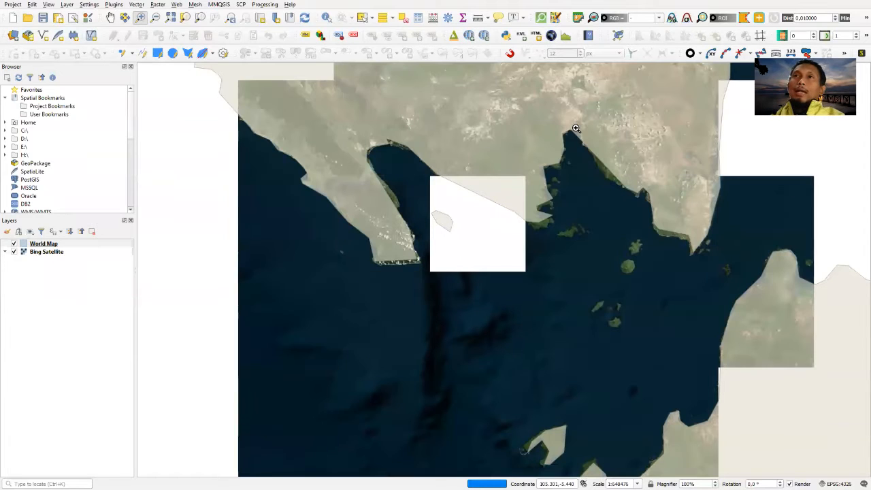
# Remove the World Map layer from the project
pyautogui.rightClick(40, 243)
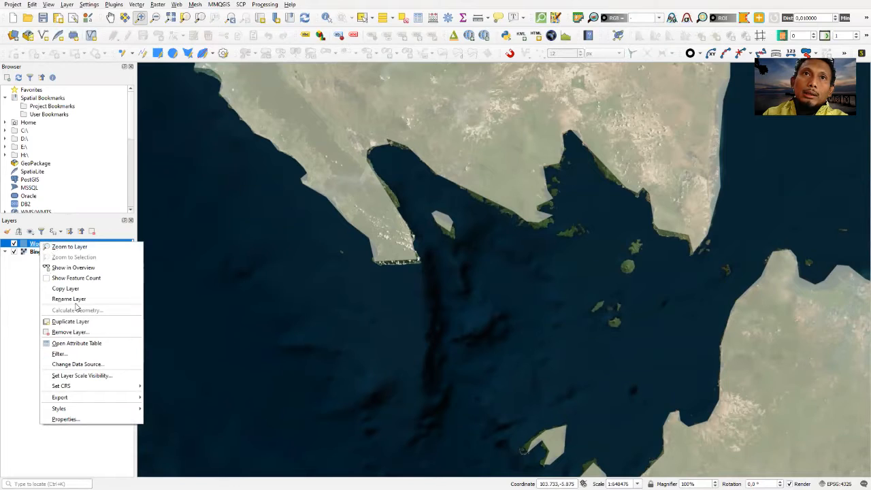
pyautogui.click(77, 332)
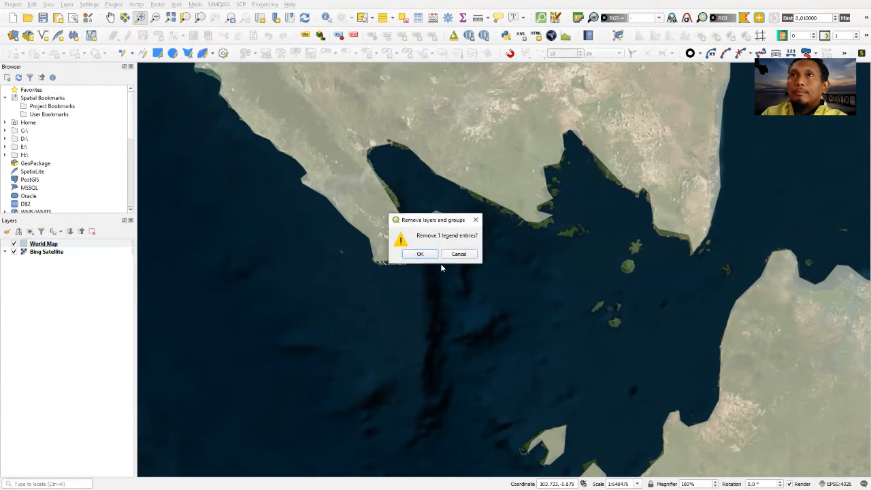
pyautogui.click(422, 255)
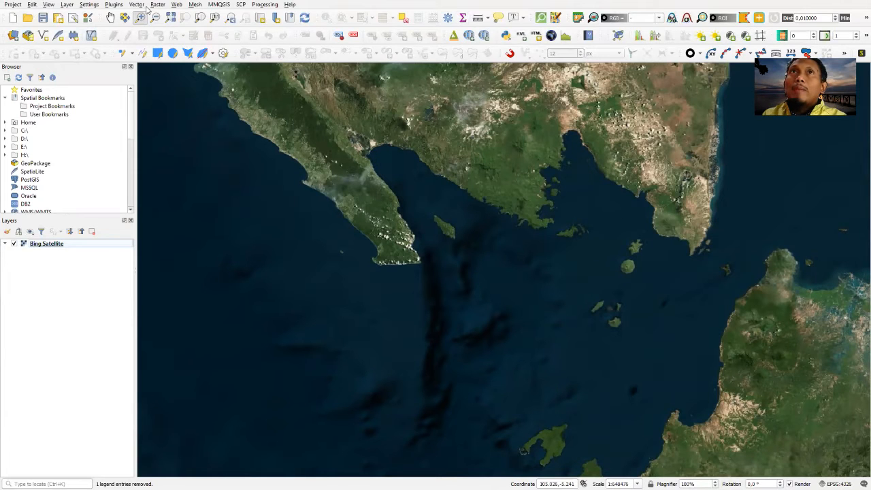
# Examine the bays, islands and southeastern coast of southern Sumatra on the satellite imagery at several zoom levels
pyautogui.moveTo(513, 112); pyautogui.dragTo(663, 259)
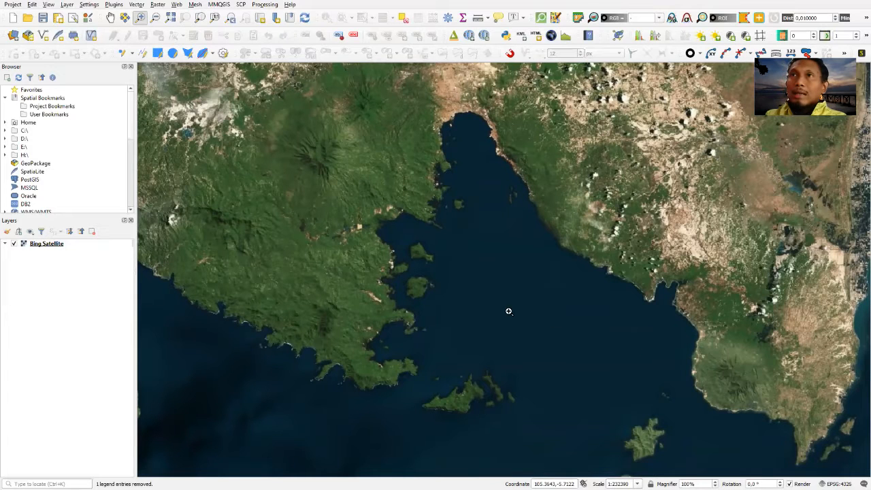
pyautogui.moveTo(401, 206); pyautogui.dragTo(431, 234)
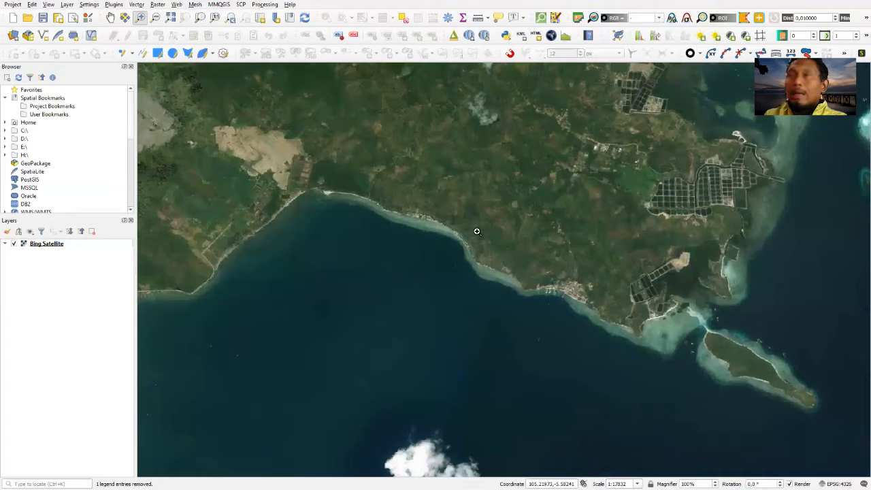
pyautogui.scroll(-2, 477, 234)
pyautogui.click(156, 17)
pyautogui.click(552, 356)
pyautogui.moveTo(506, 173); pyautogui.dragTo(496, 426)
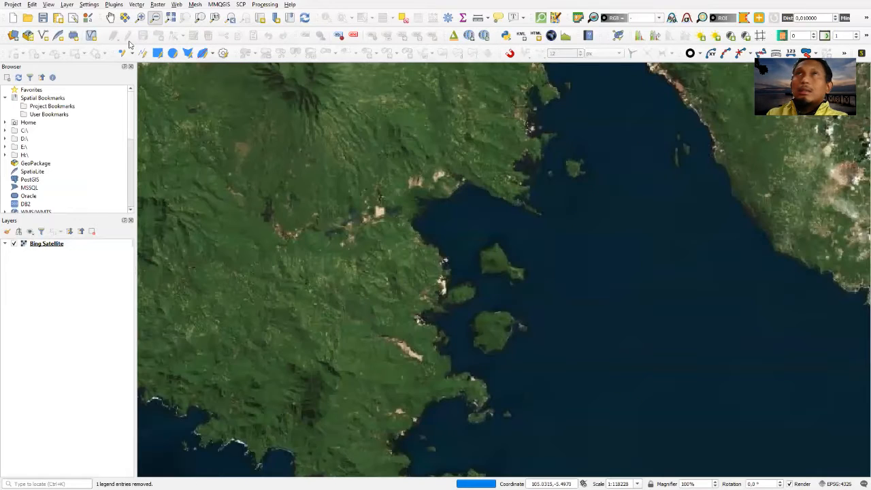
pyautogui.click(110, 17)
pyautogui.moveTo(639, 283); pyautogui.dragTo(304, 145)
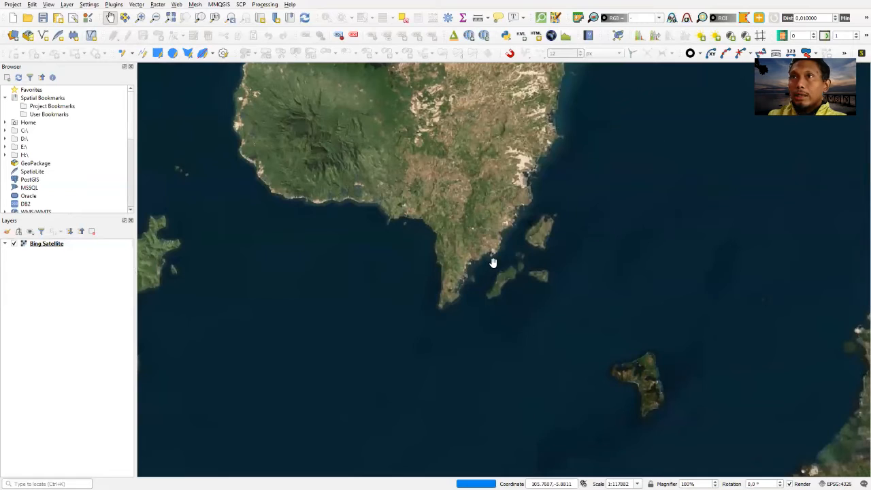
pyautogui.click(140, 18)
pyautogui.moveTo(433, 208); pyautogui.dragTo(574, 304)
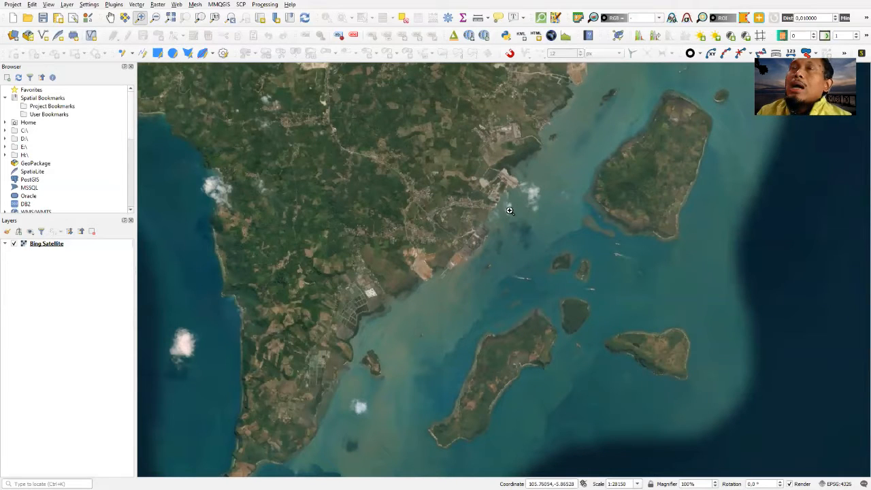
pyautogui.click(110, 17)
pyautogui.moveTo(562, 317); pyautogui.dragTo(562, 410)
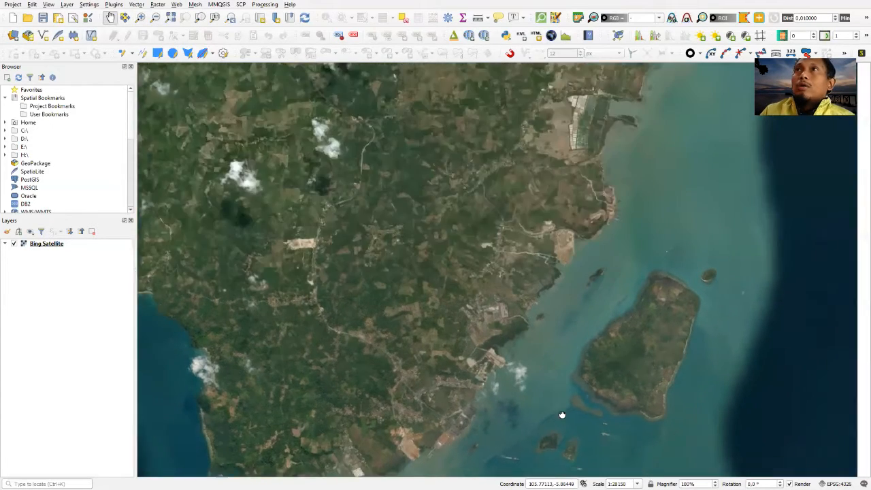
pyautogui.moveTo(466, 404); pyautogui.dragTo(506, 332)
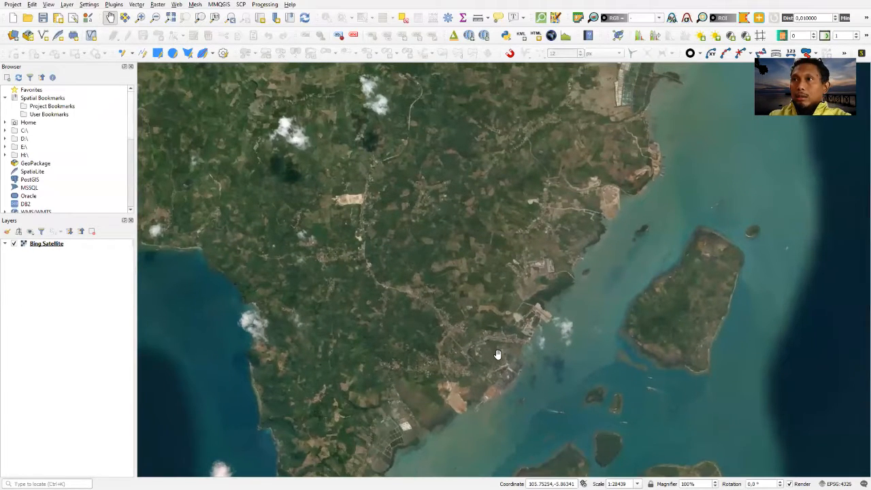
pyautogui.scroll(-2, 500, 354)
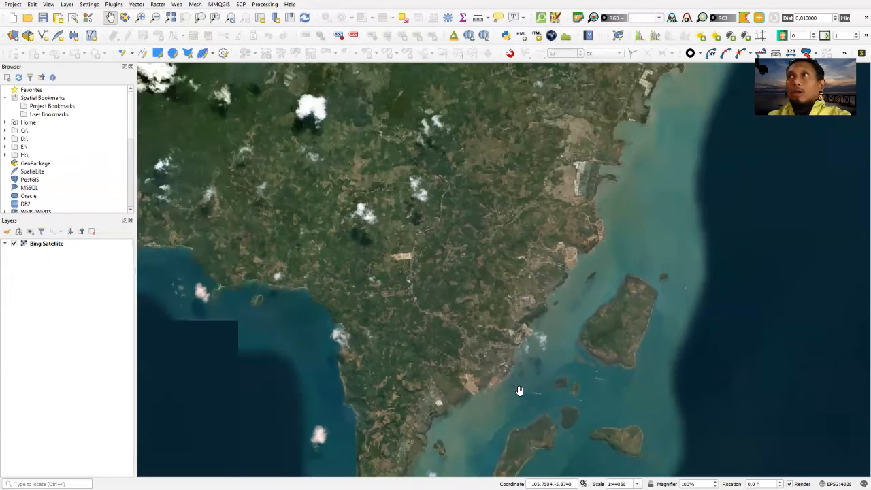
pyautogui.scroll(-1, 498, 366)
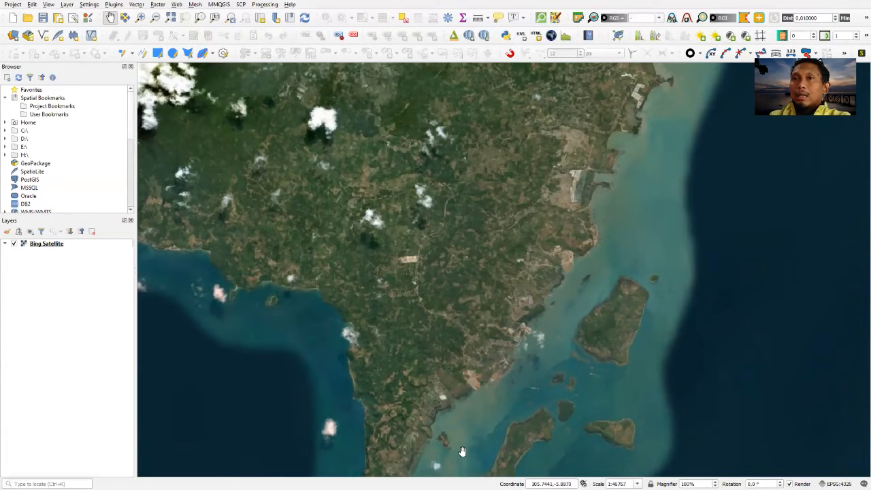
# Switch to the Indonesia Geospatial Portal in the browser and sign in with the saved username and account password
pyautogui.hotkey('alt', 'Tab')
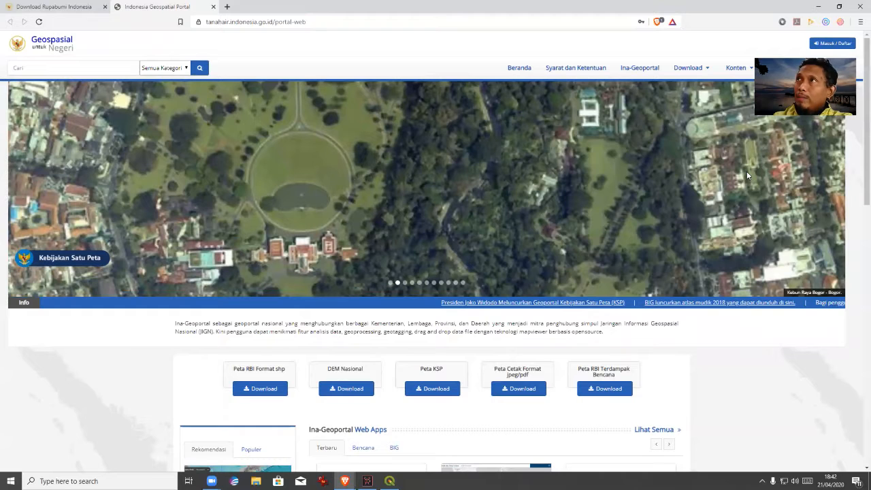
pyautogui.click(833, 43)
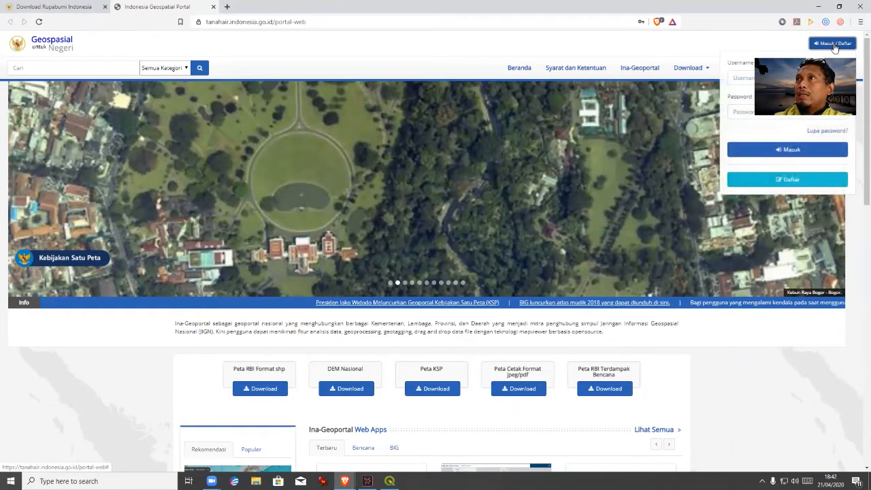
pyautogui.click(749, 77)
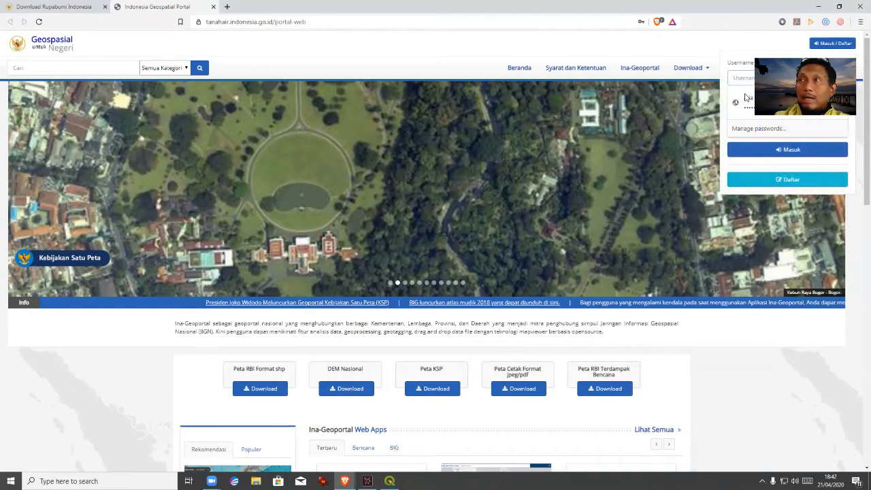
pyautogui.click(746, 104)
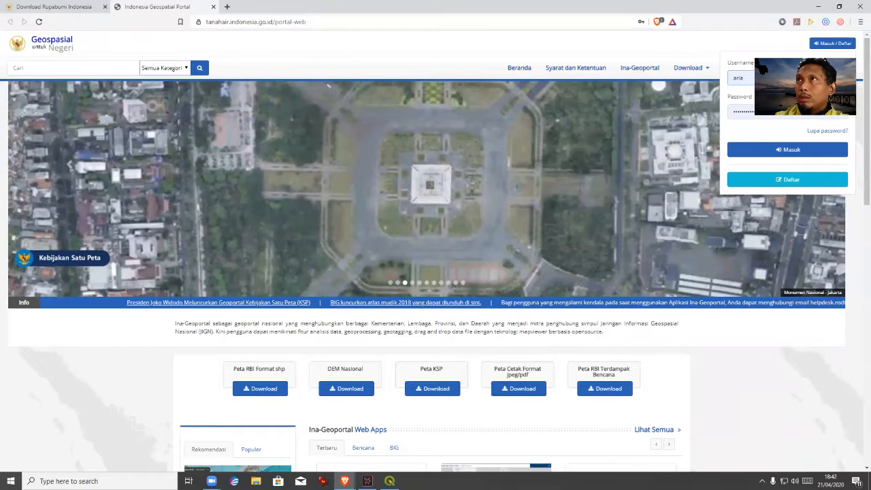
pyautogui.click(809, 149)
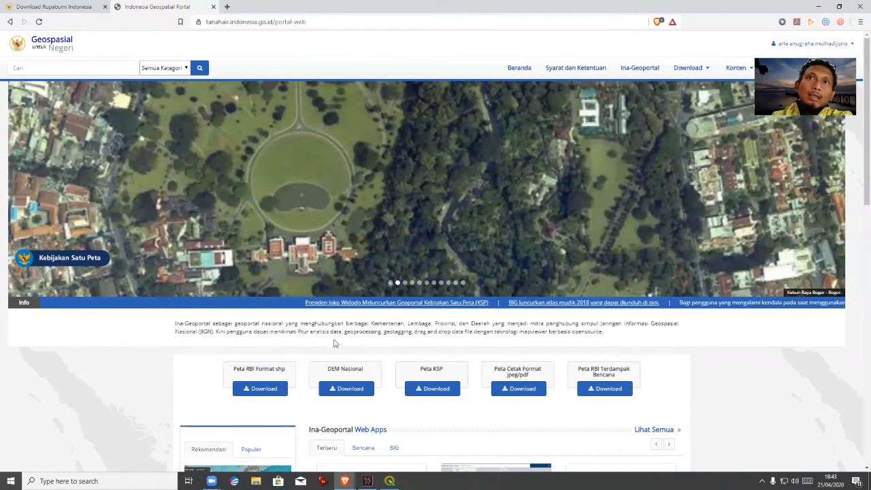
# Open the Per Wilayah download map for Peta RBI Format shp and dismiss its instructions
pyautogui.click(272, 386)
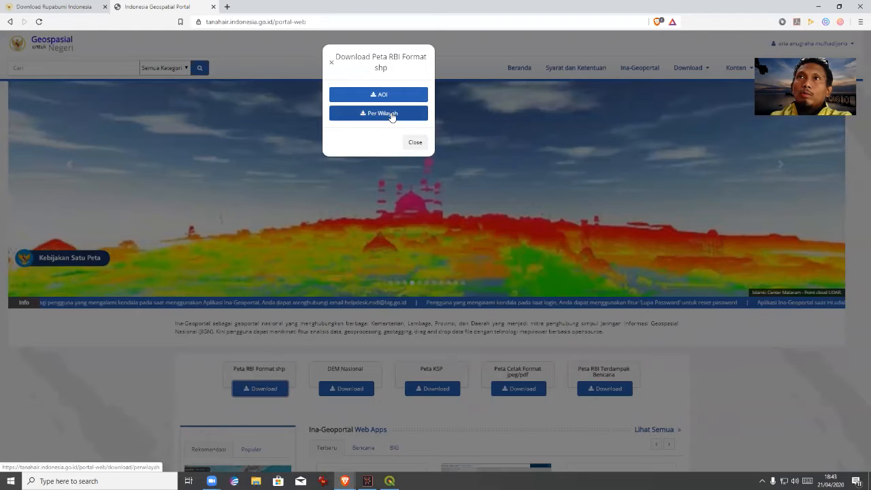
pyautogui.click(391, 114)
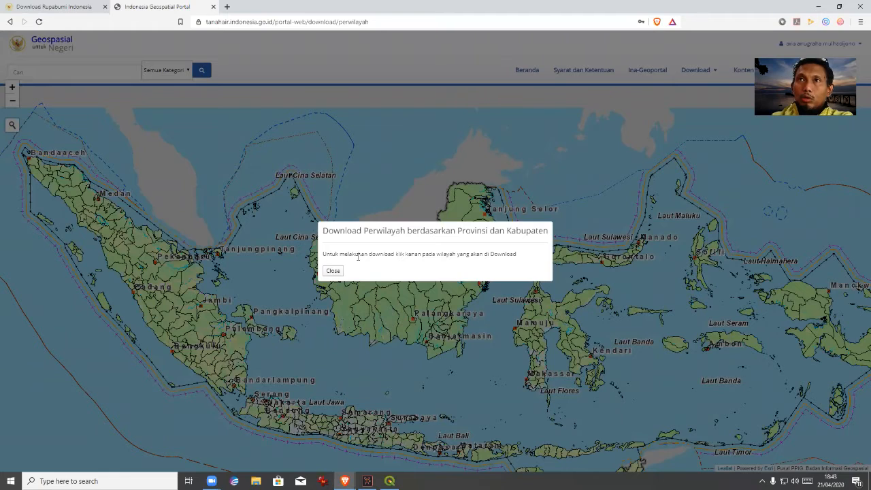
pyautogui.click(332, 271)
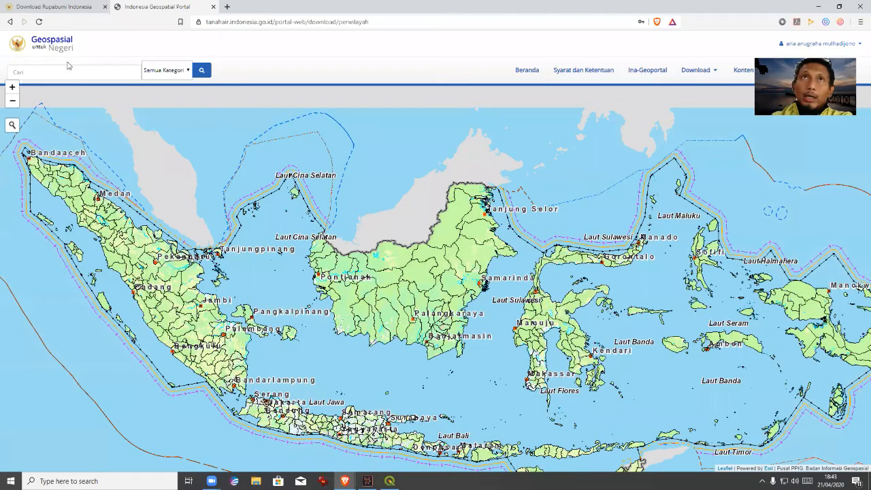
pyautogui.scroll(2, 236, 385)
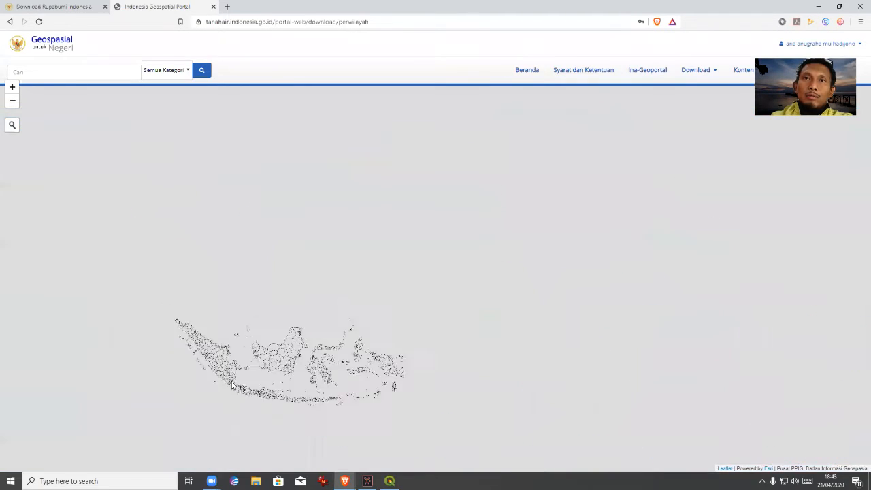
# Request the KAB. LAMPUNG SELATAN zip at 50K scale, cancel saving it, and give the download service positive feedback
pyautogui.scroll(-1, 248, 391)
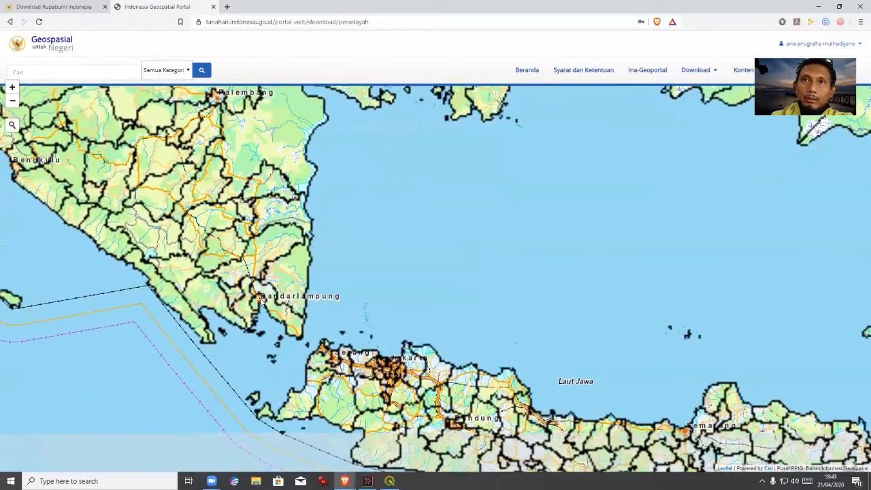
pyautogui.scroll(5, 251, 313)
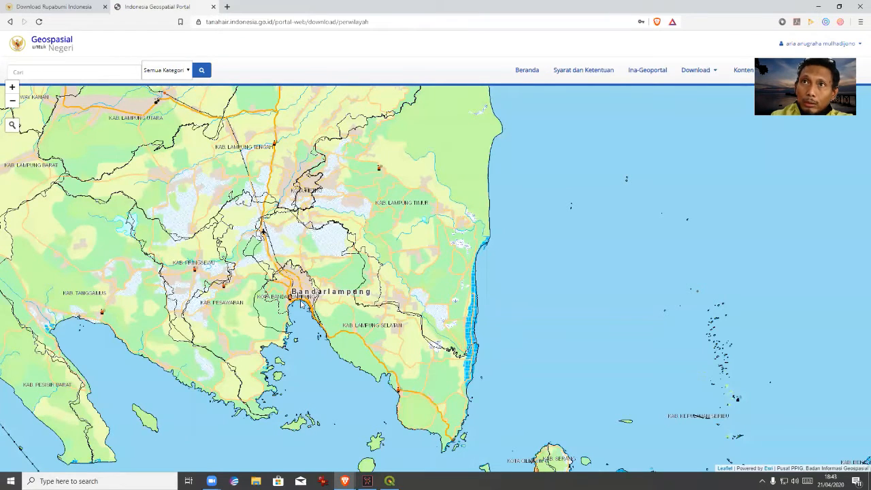
pyautogui.click(340, 314)
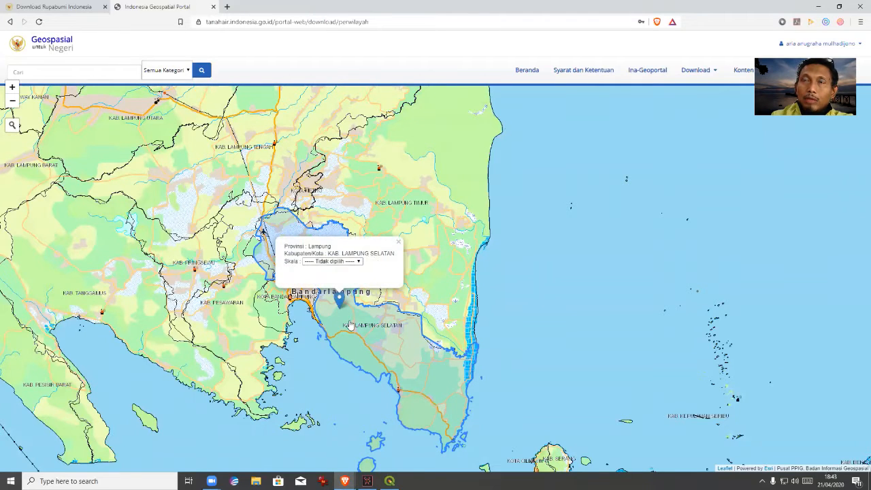
pyautogui.click(359, 262)
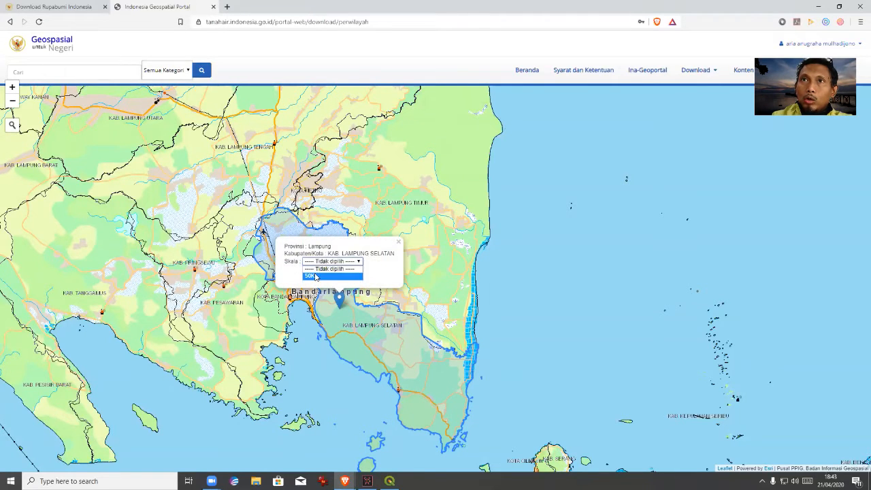
pyautogui.click(315, 276)
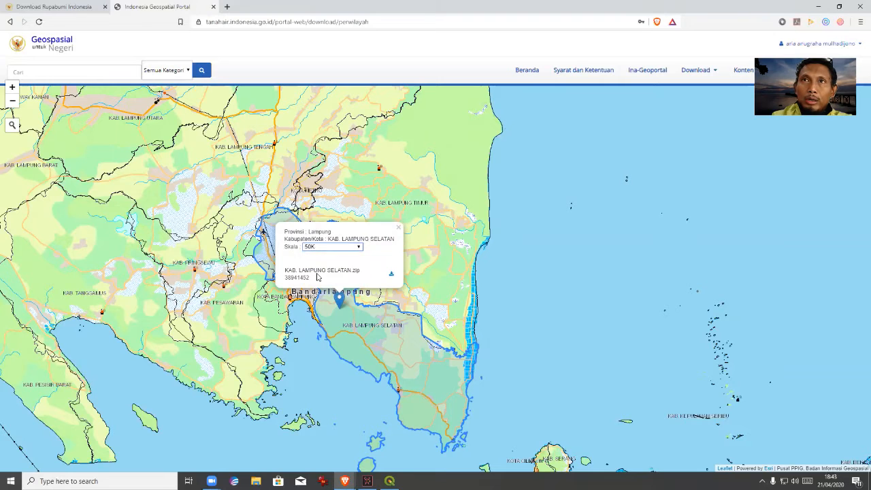
pyautogui.click(391, 274)
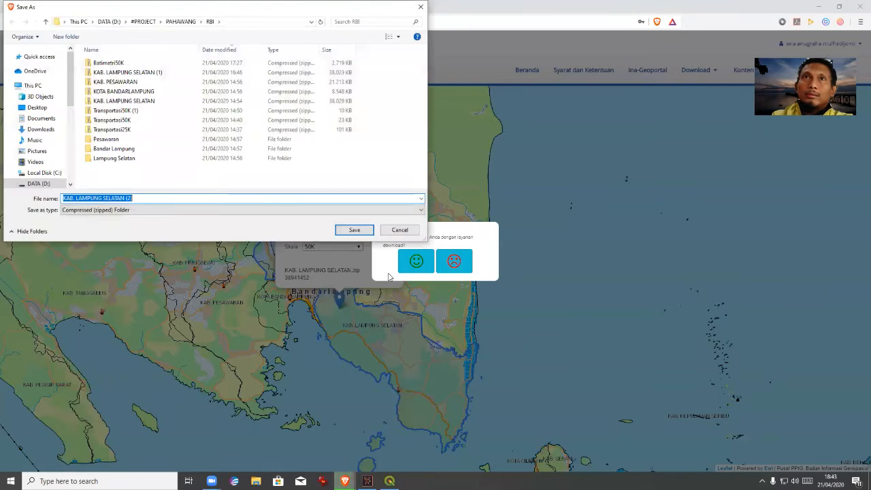
pyautogui.click(400, 229)
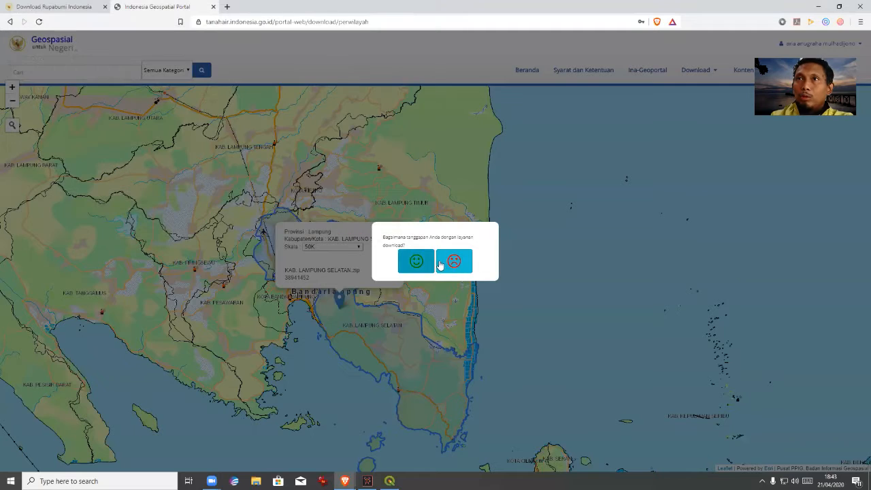
pyautogui.click(420, 260)
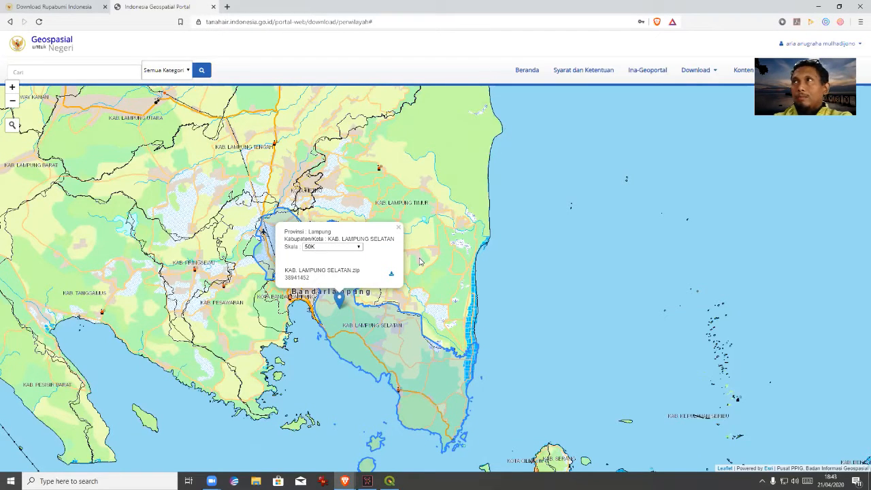
# Download the KOTA BANDARLAMPUNG zip at 50K scale into the RBI folder and give positive feedback on the service
pyautogui.click(271, 308)
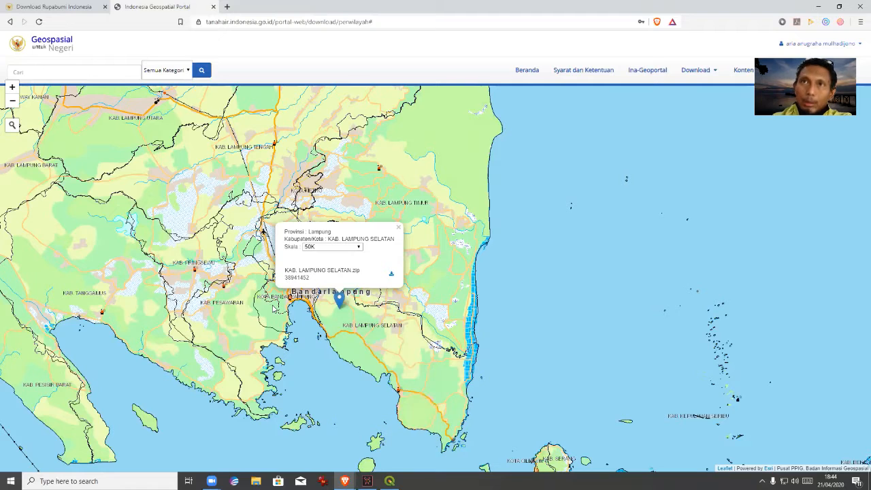
pyautogui.click(292, 257)
pyautogui.click(254, 270)
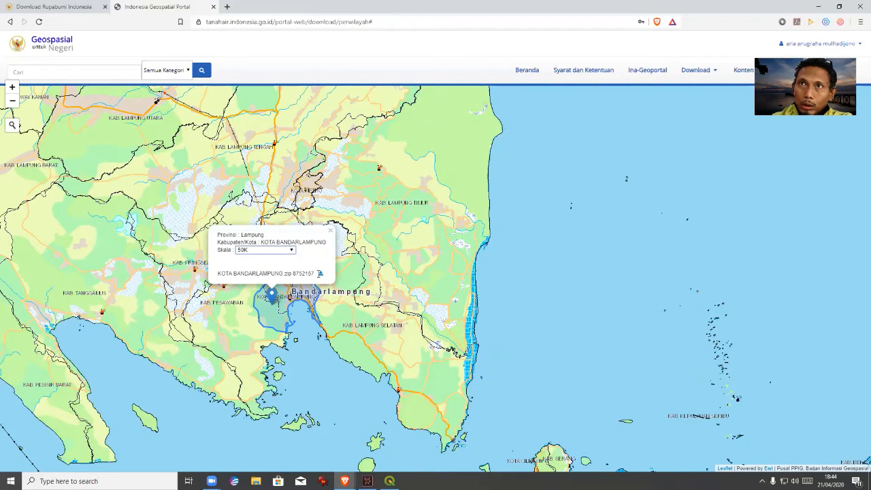
pyautogui.click(320, 274)
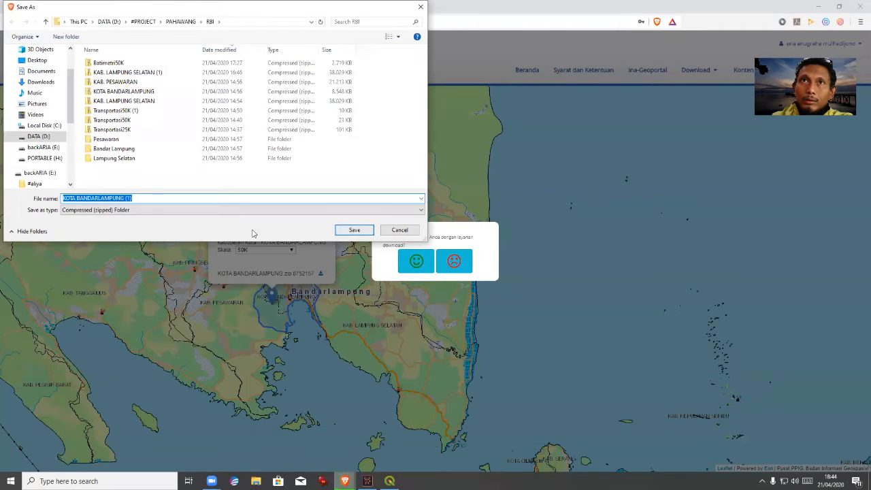
pyautogui.press('Return')
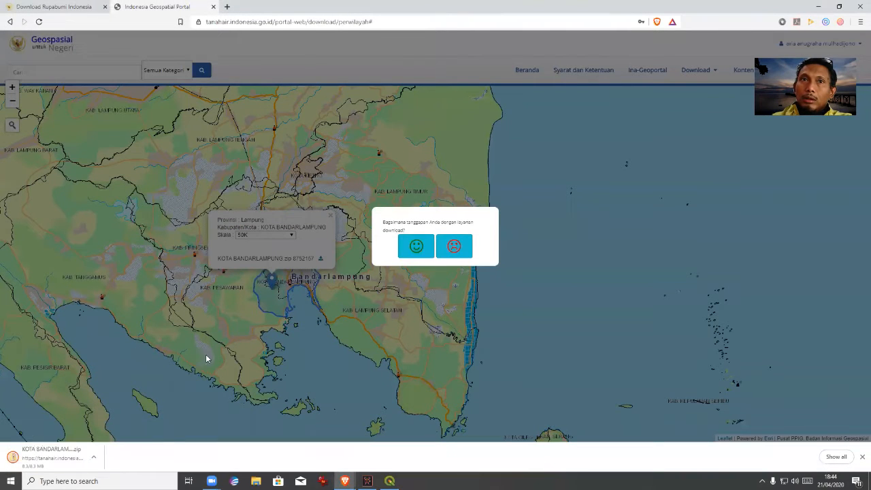
pyautogui.click(412, 246)
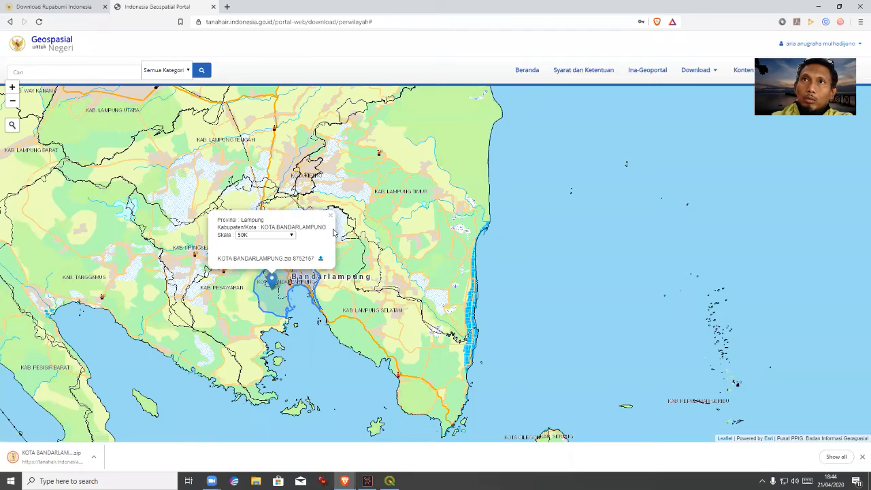
pyautogui.click(332, 216)
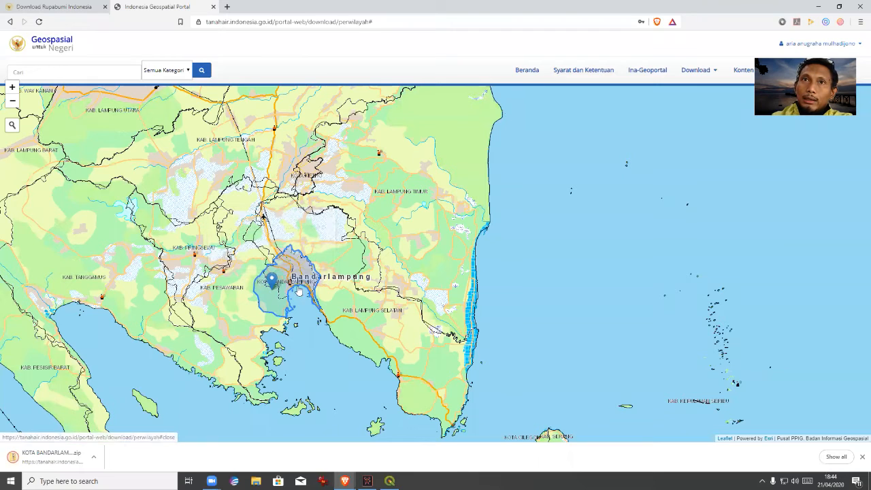
# Request the KAB. PESAWARAN zip at 50K scale from the region map and cancel saving it
pyautogui.click(240, 323)
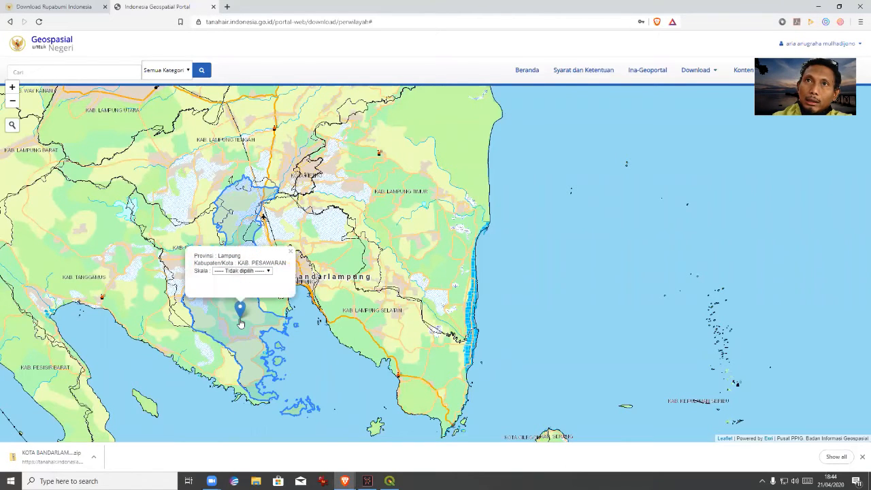
pyautogui.click(268, 270)
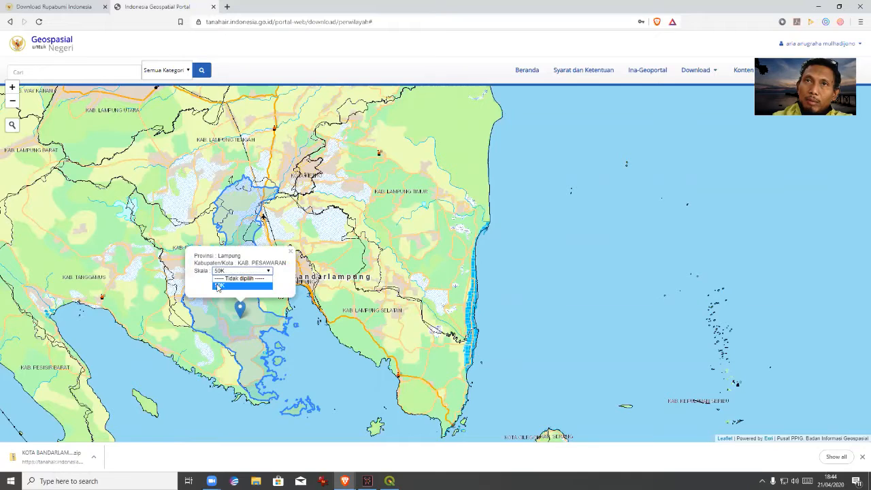
pyautogui.click(243, 285)
pyautogui.click(283, 287)
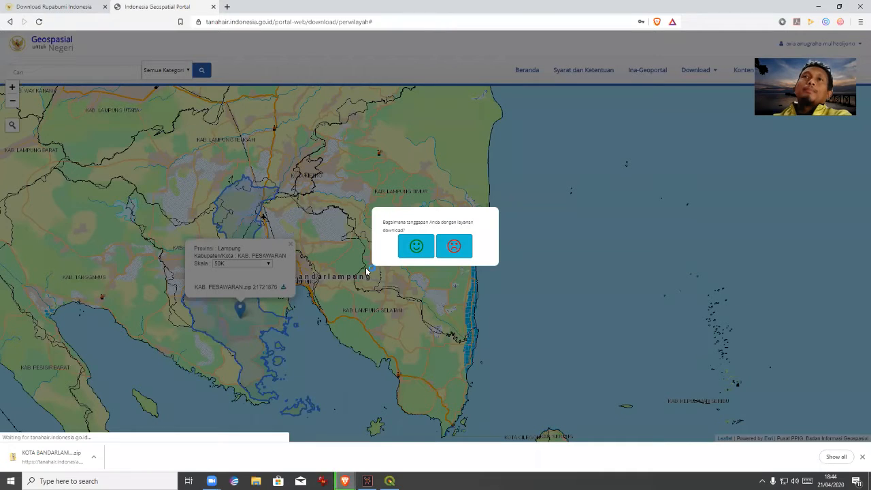
pyautogui.click(400, 229)
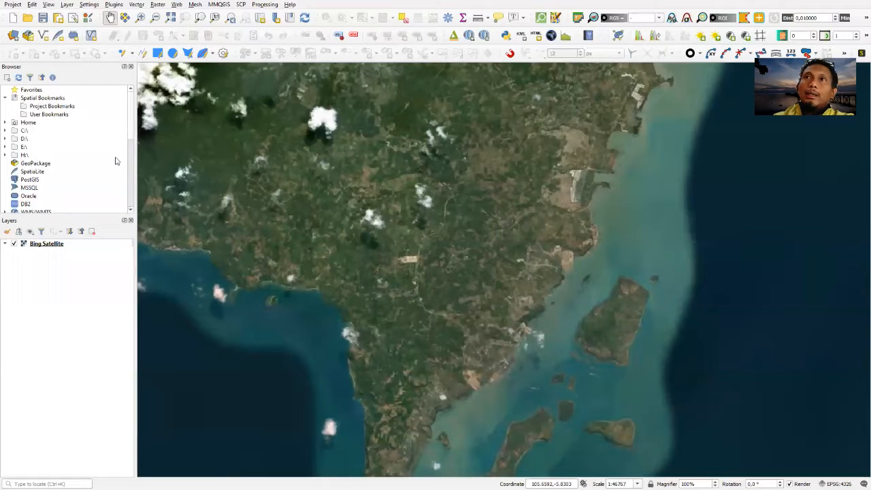
# Switch to QGIS and browse for a new vector layer's source in the Lampung Selatan folder under PAHAWANG\RBI
pyautogui.click(67, 5)
pyautogui.moveTo(78, 36)
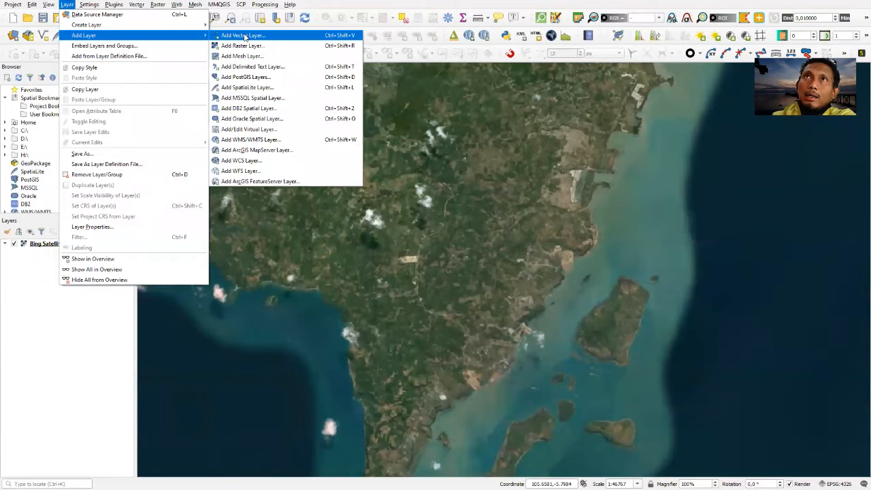
pyautogui.click(245, 36)
pyautogui.click(614, 251)
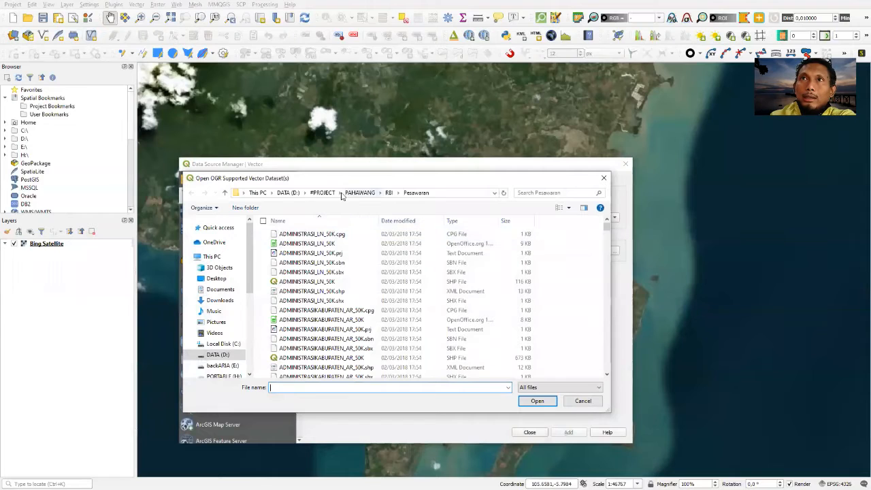
pyautogui.click(359, 193)
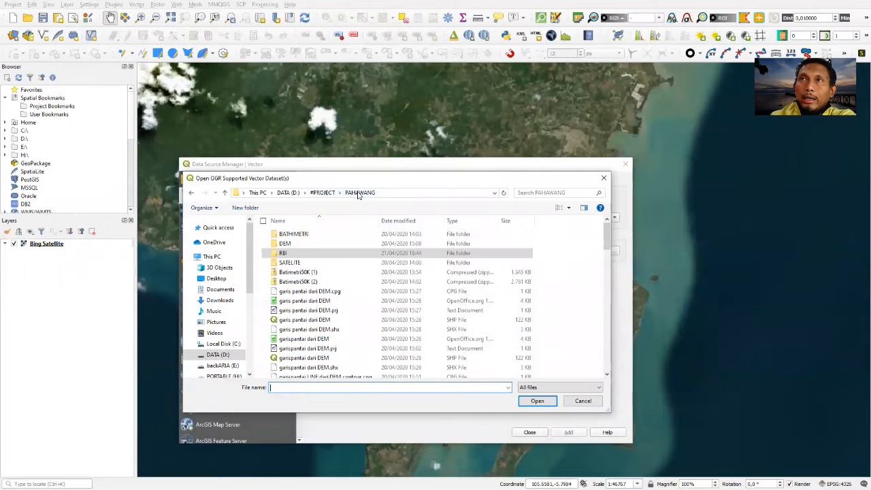
pyautogui.doubleClick(285, 253)
pyautogui.click(312, 253)
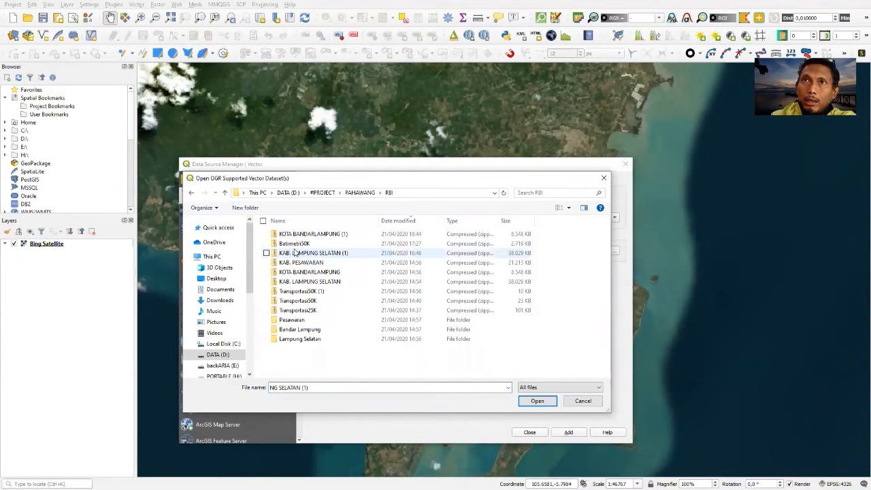
pyautogui.click(296, 340)
pyautogui.doubleClick(296, 340)
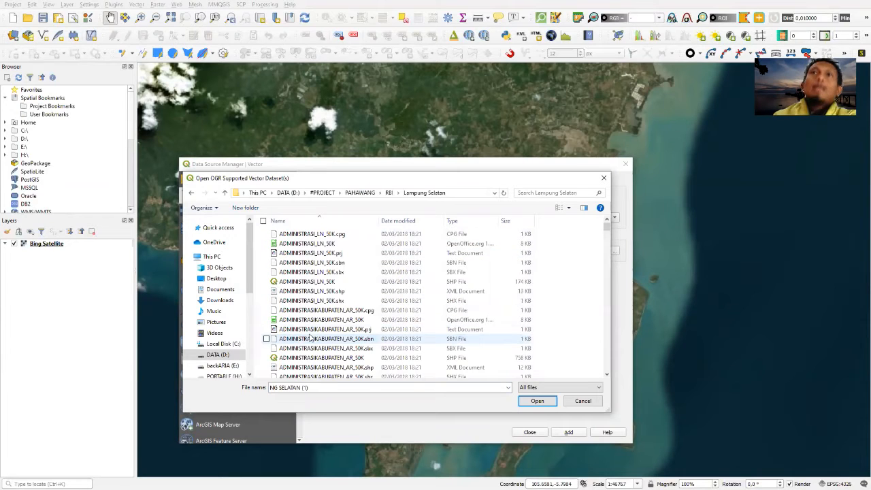
# Limit the file list to ESRI Shapefiles and add JALAN_LN_50K from the Lampung Selatan folder as a vector layer
pyautogui.click(565, 388)
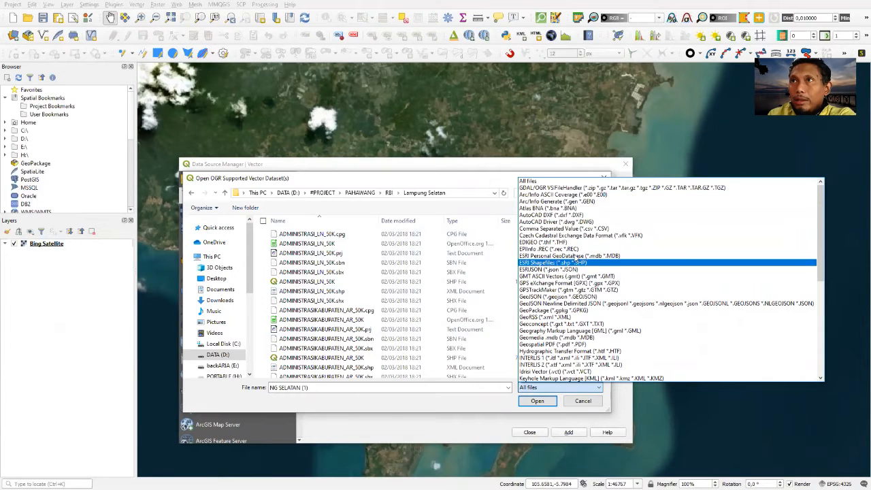
pyautogui.click(575, 263)
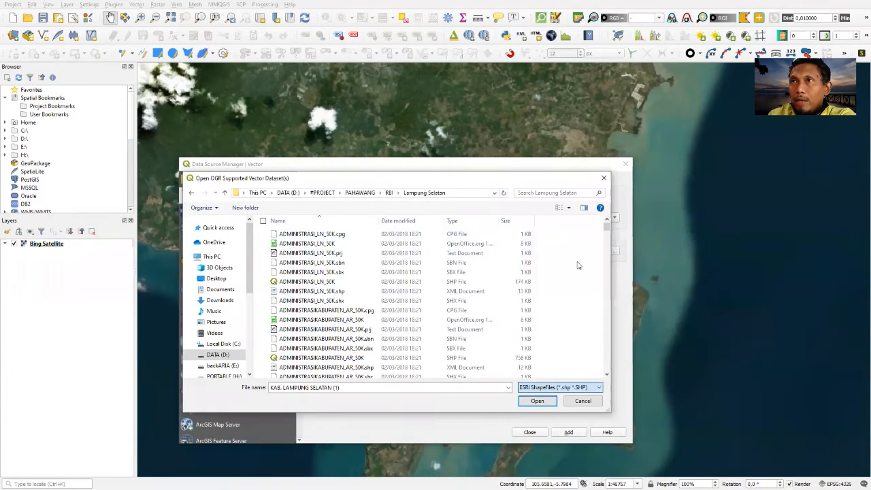
pyautogui.scroll(-8, 370, 273)
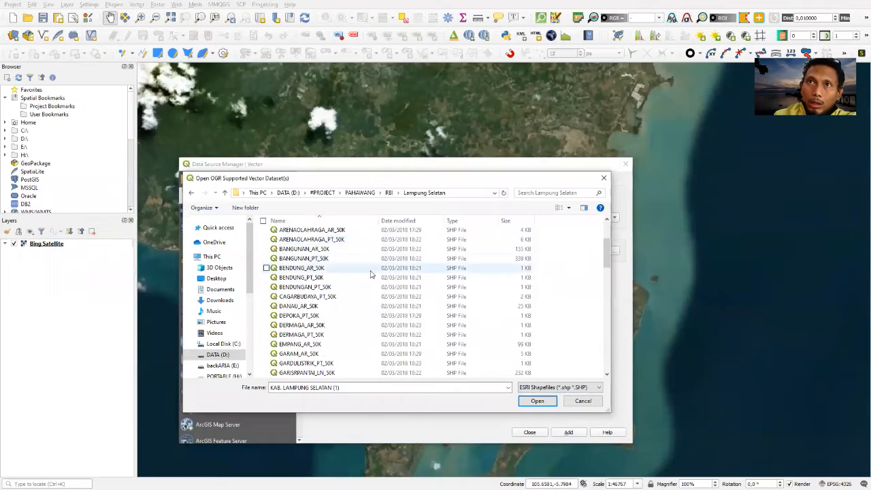
pyautogui.scroll(-2, 368, 277)
pyautogui.click(295, 277)
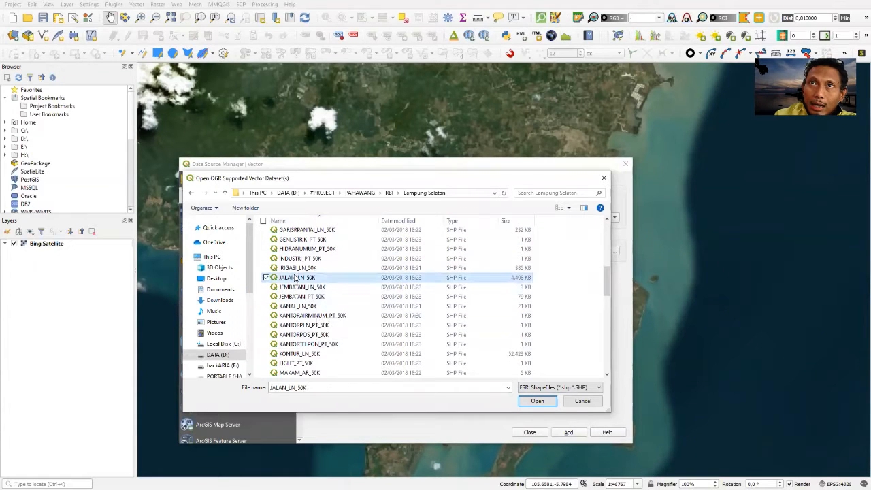
pyautogui.click(527, 401)
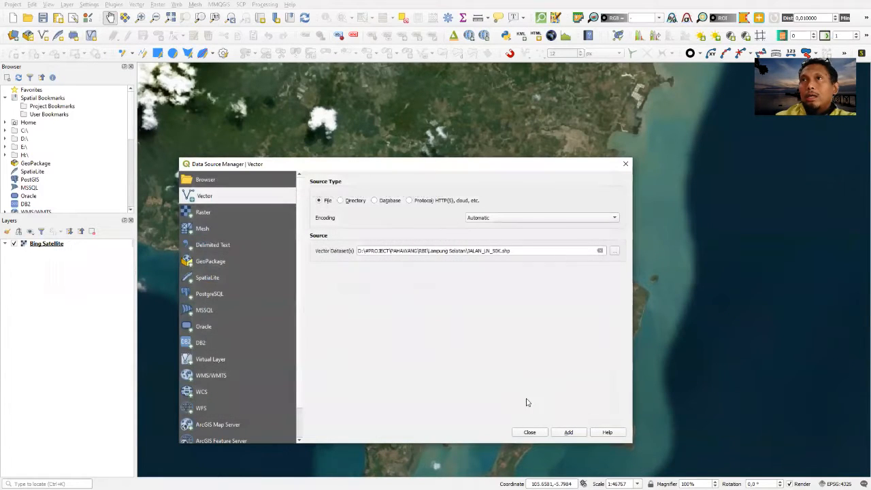
pyautogui.click(566, 432)
pyautogui.click(530, 432)
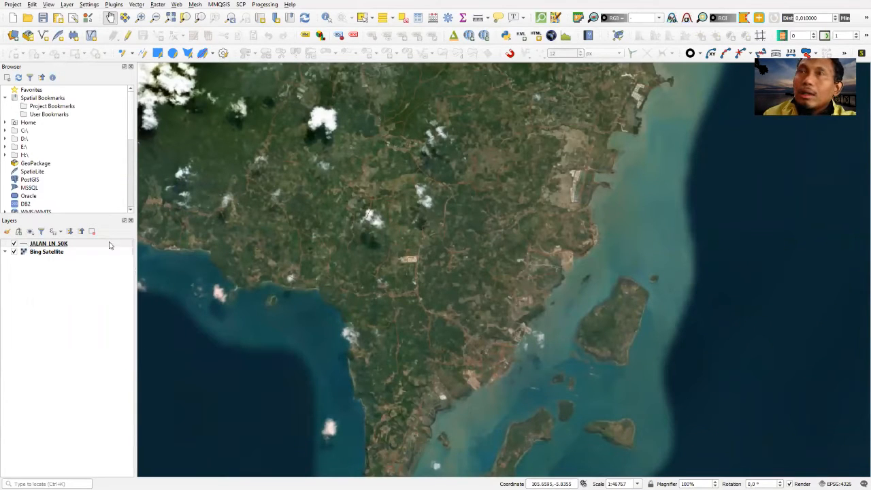
# Set the line width of the JALAN_LN_50K layer's symbol to 1.46 mm
pyautogui.doubleClick(26, 246)
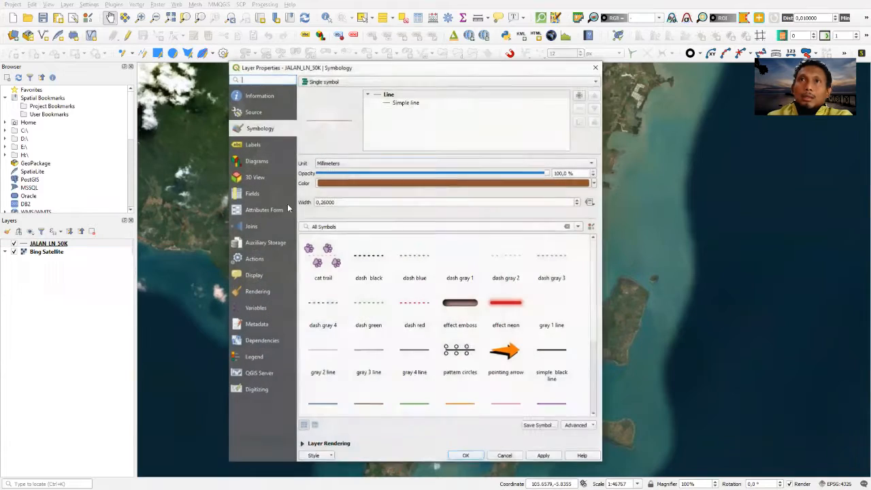
pyautogui.click(577, 200)
pyautogui.click(576, 199)
pyautogui.click(543, 456)
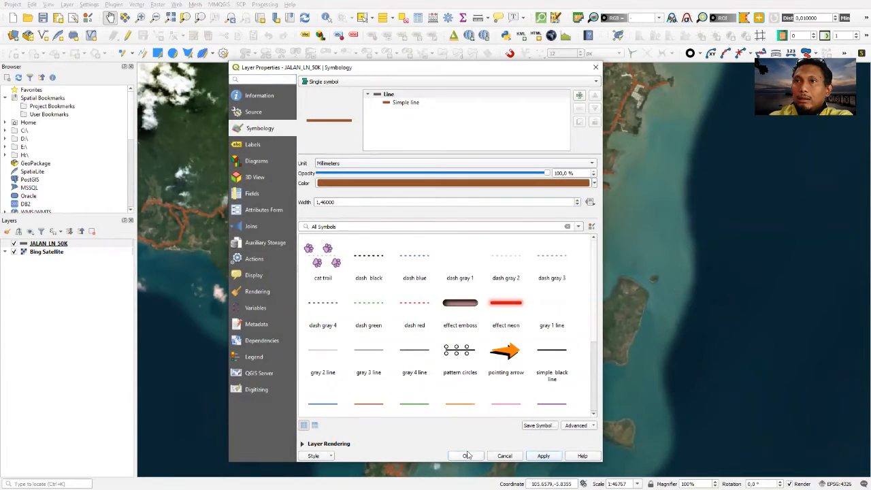
pyautogui.click(466, 455)
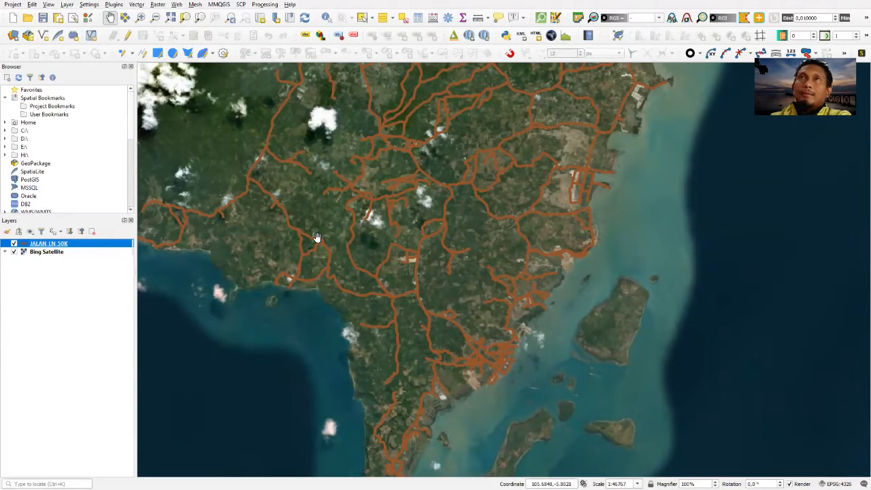
# Examine the road lines over the satellite imagery across a wider area of South Lampung, including north of the peninsula
pyautogui.scroll(-1, 392, 246)
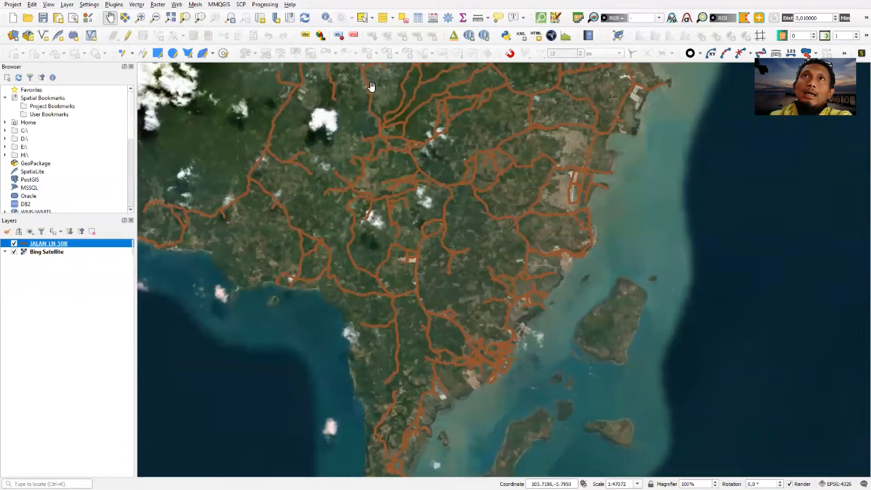
pyautogui.click(155, 17)
pyautogui.moveTo(368, 182); pyautogui.dragTo(479, 454)
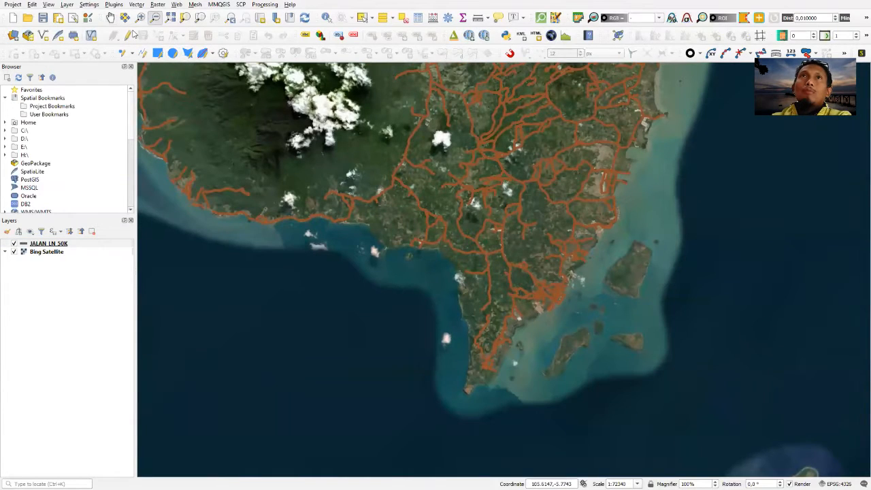
pyautogui.click(111, 17)
pyautogui.moveTo(571, 239); pyautogui.dragTo(591, 355)
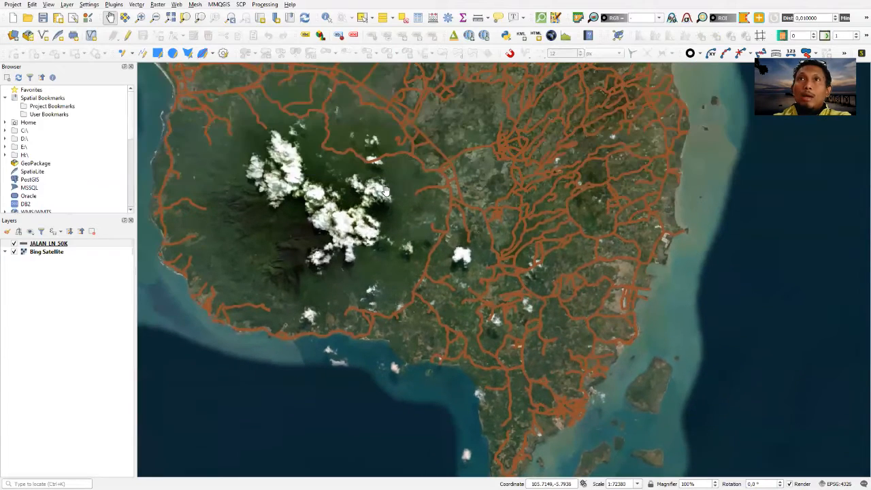
# Hide the JALAN_LN_50K road layer so only the satellite basemap is drawn
pyautogui.click(155, 17)
pyautogui.moveTo(502, 127); pyautogui.dragTo(540, 411)
pyautogui.moveTo(469, 162); pyautogui.dragTo(521, 314)
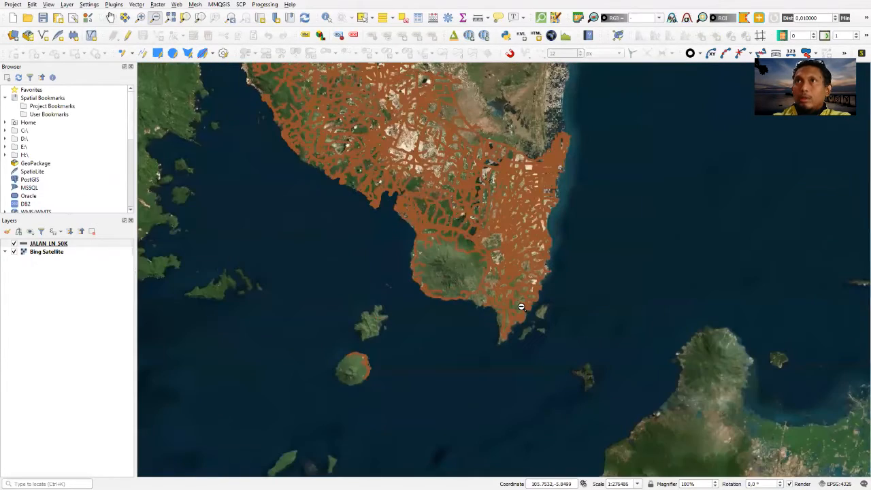
pyautogui.click(13, 242)
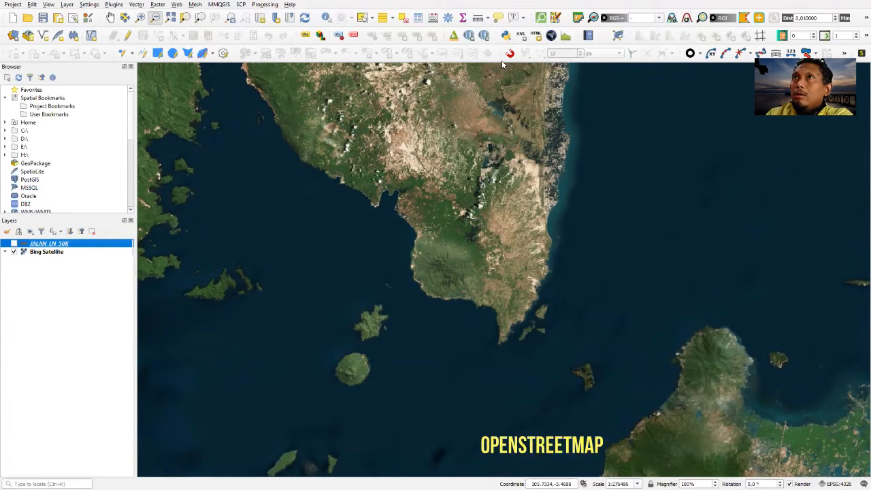
# Add the OSM Standard basemap from the web map services and hide the Bing Satellite layer
pyautogui.click(468, 35)
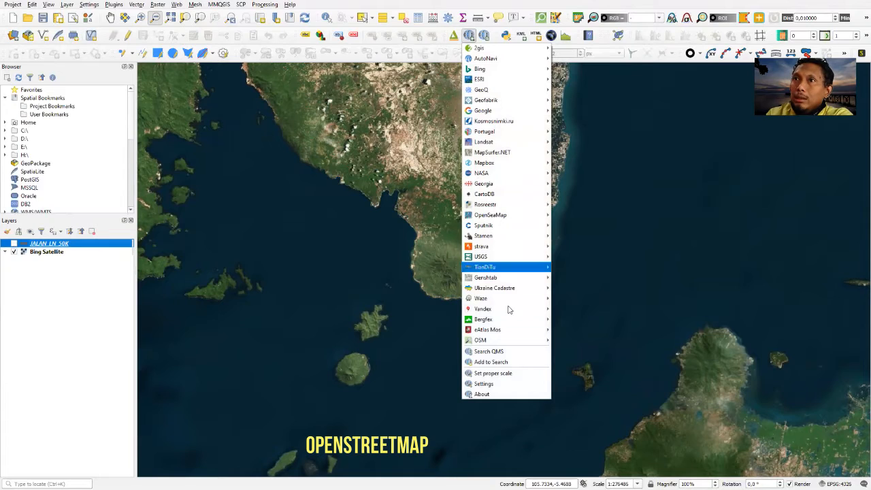
pyautogui.moveTo(517, 339)
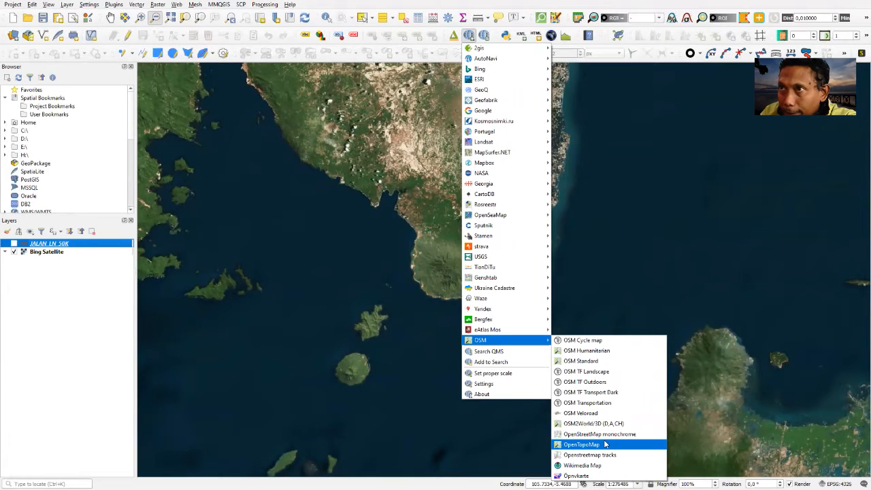
pyautogui.click(597, 359)
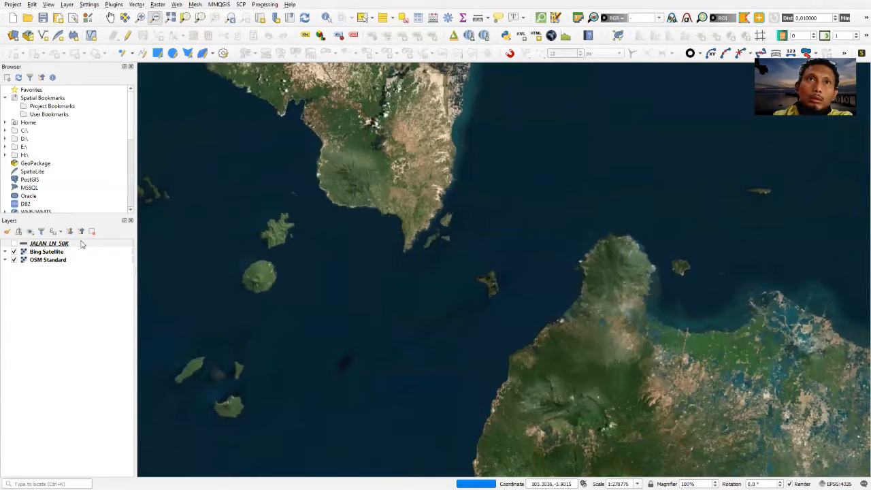
pyautogui.click(15, 252)
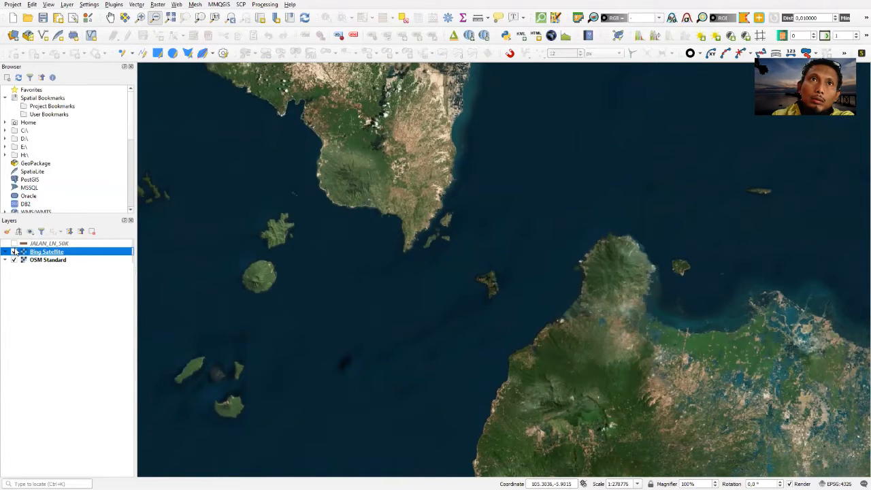
pyautogui.click(14, 252)
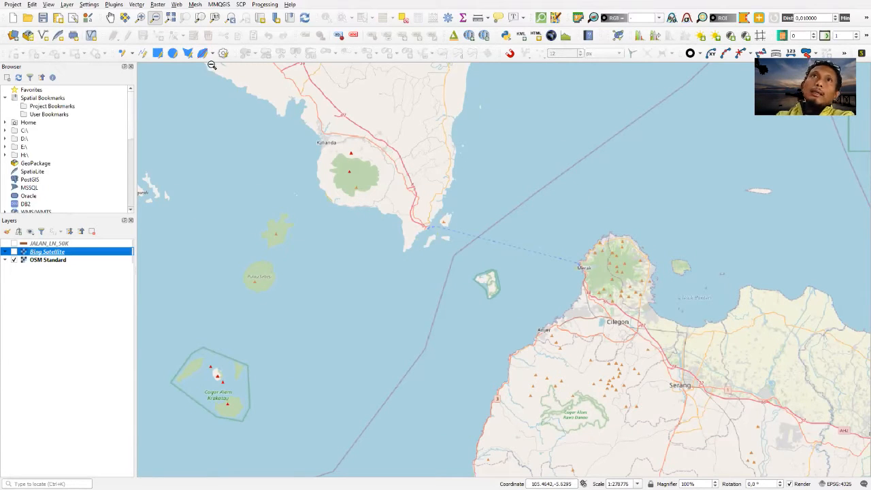
# Start a QuickOSM quick query for the Lampung area and open the choices for its spatial extent
pyautogui.click(110, 19)
pyautogui.moveTo(386, 163); pyautogui.dragTo(647, 462)
pyautogui.moveTo(663, 371); pyautogui.dragTo(679, 291)
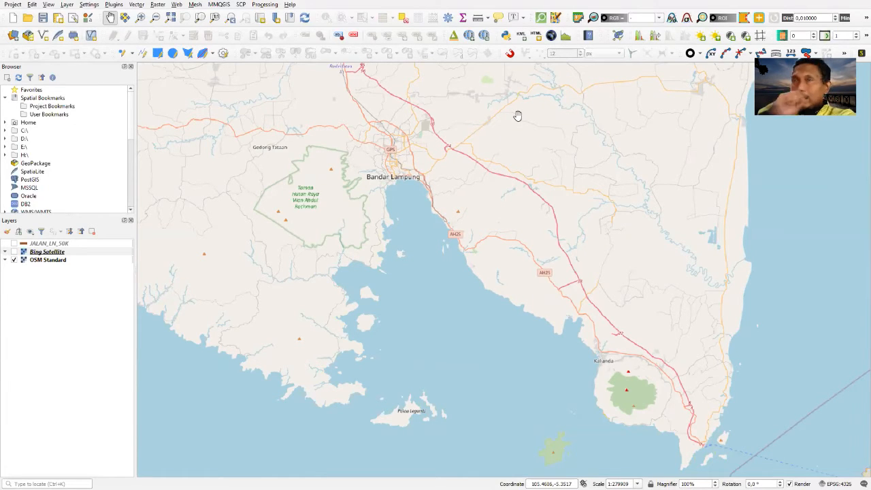
pyautogui.click(48, 261)
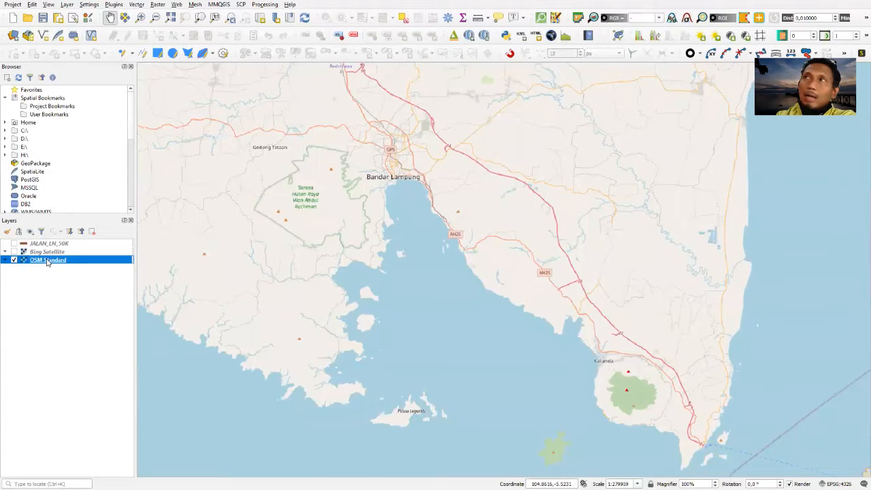
pyautogui.rightClick(48, 260)
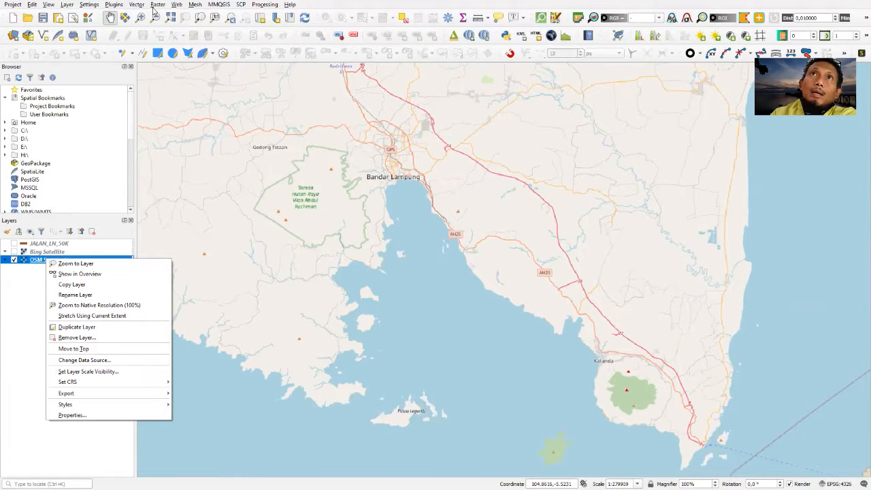
pyautogui.click(139, 5)
pyautogui.moveTo(153, 66)
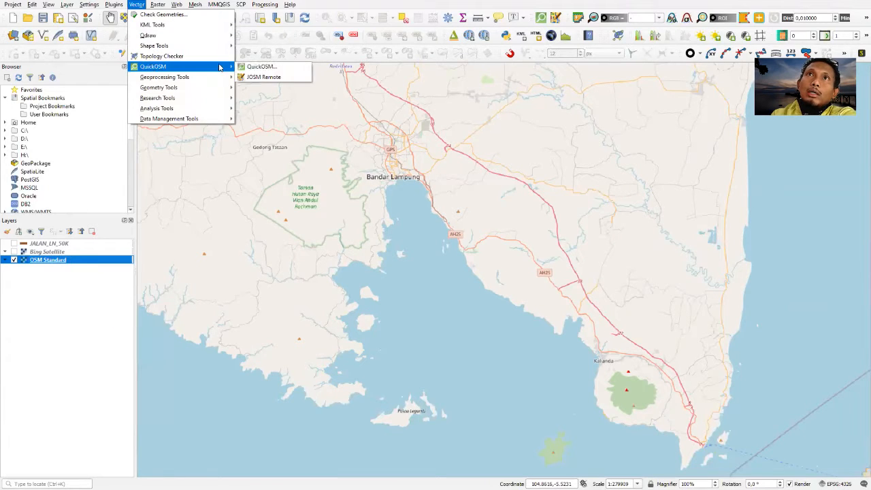
pyautogui.click(259, 66)
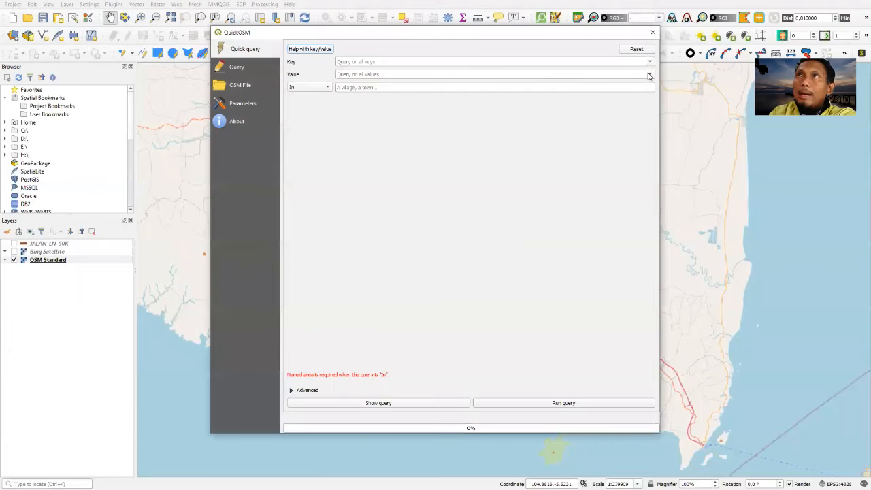
pyautogui.click(325, 87)
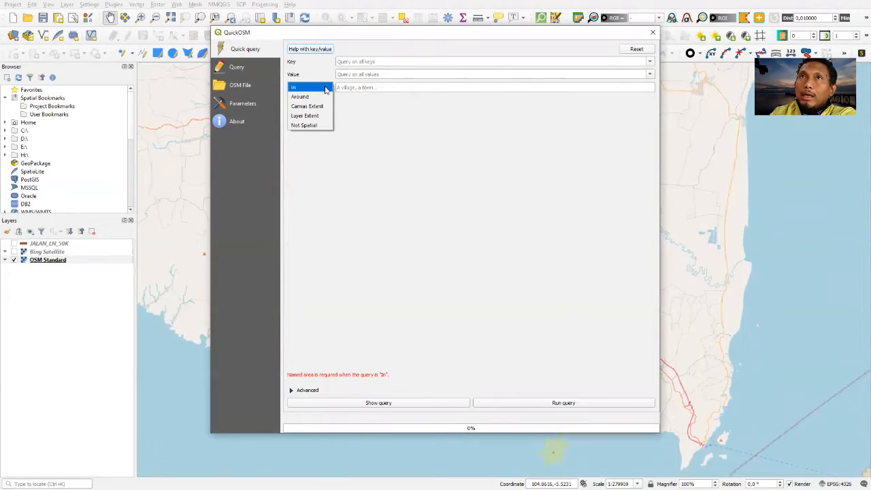